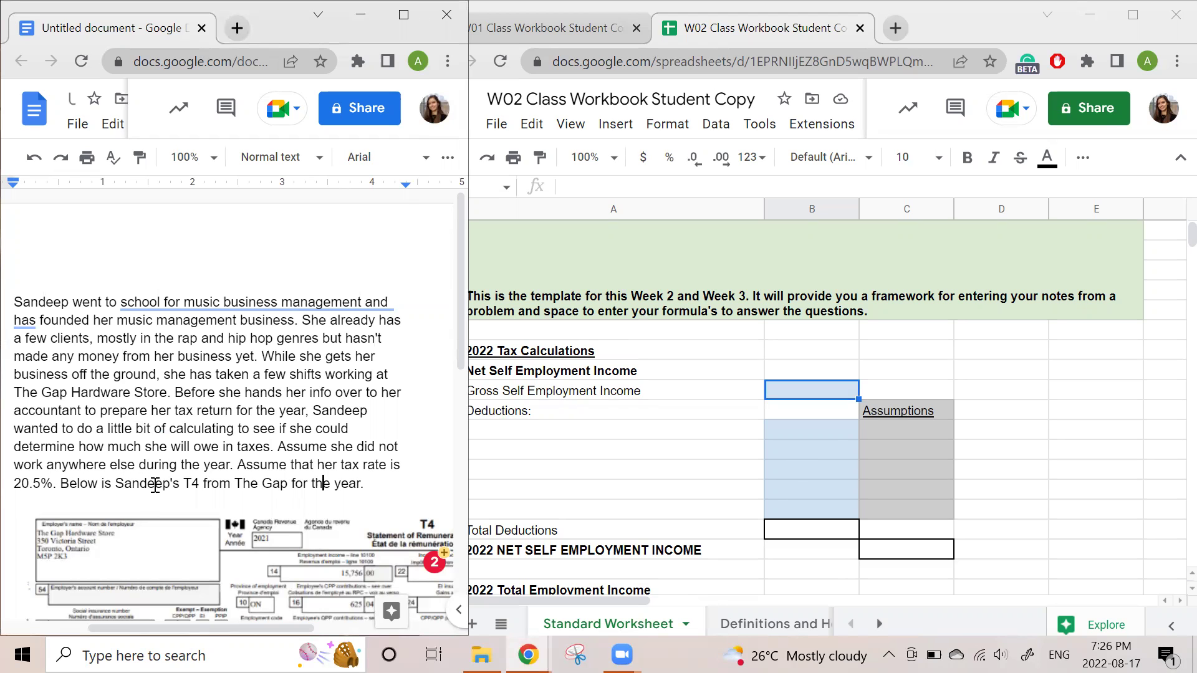
Enter 0.205 as the Tax Rate in B40 of the W02 workbook's Standard Worksheet and format it as a percent
scroll(319, 453, down, 3)
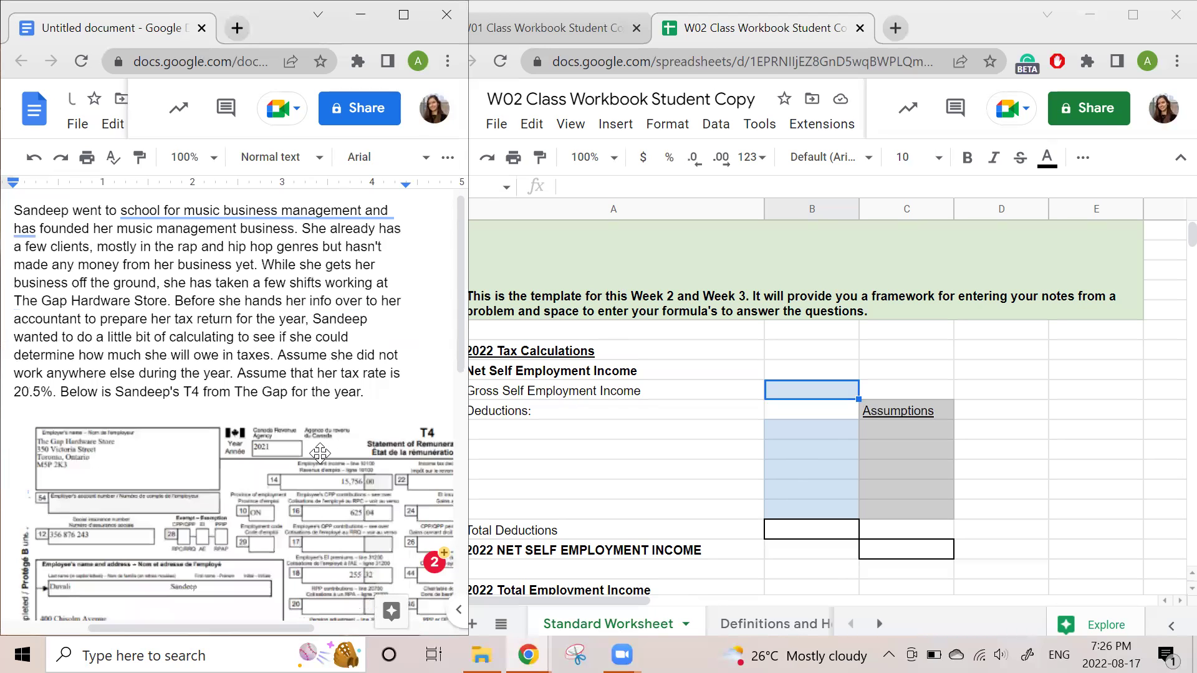
click(598, 455)
scroll(597, 457, down, 2)
scroll(598, 455, down, 5)
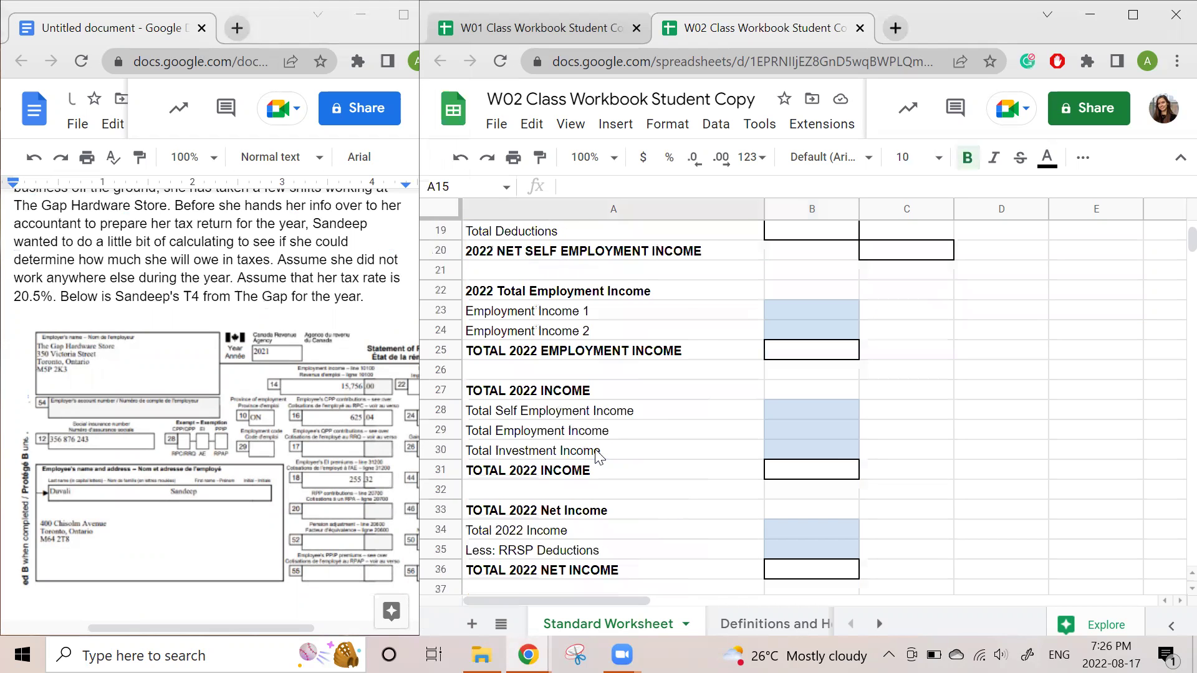
scroll(597, 455, down, 1)
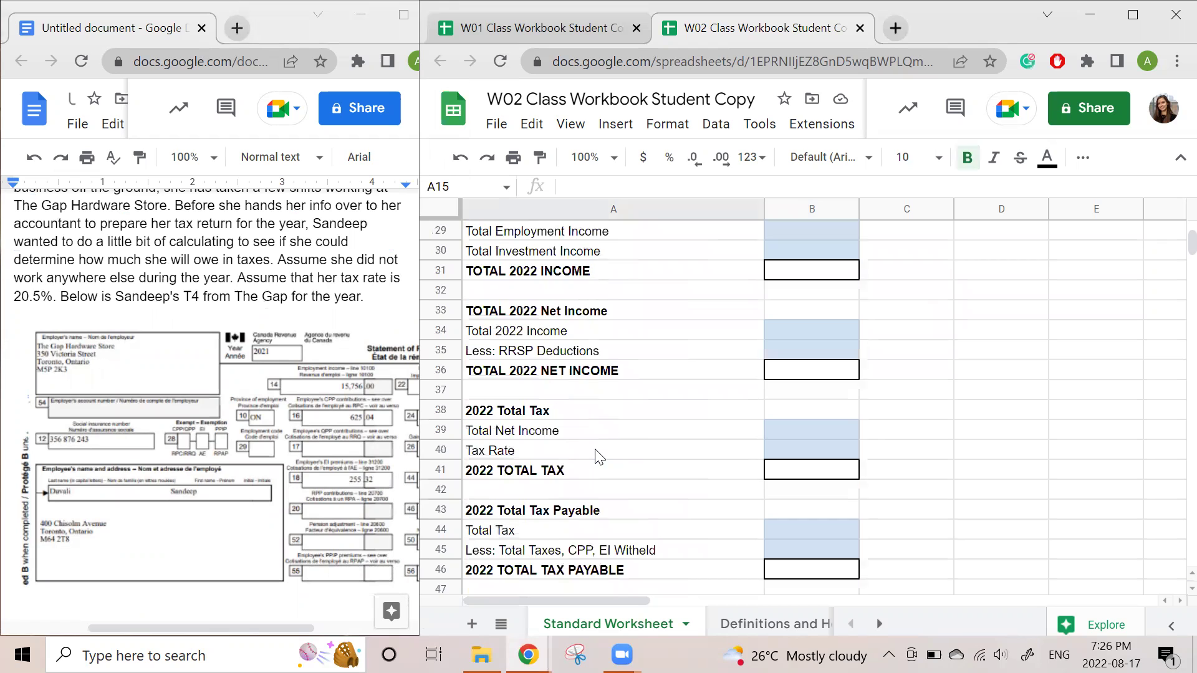
click(801, 456)
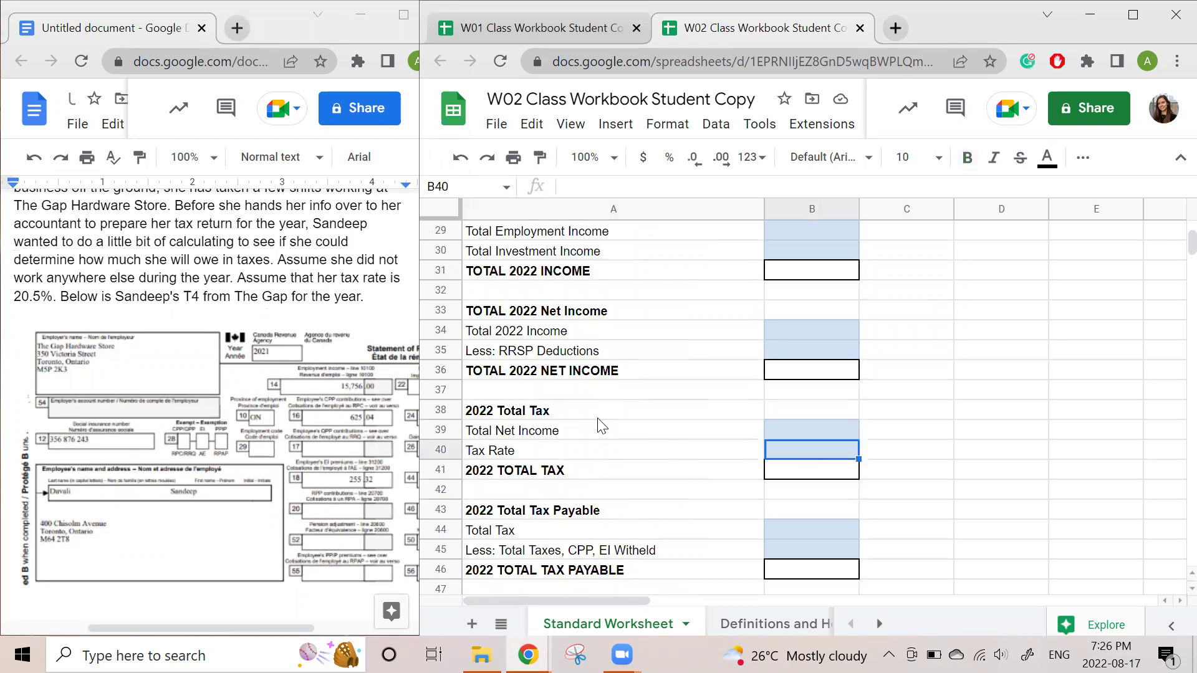
text(0.205)
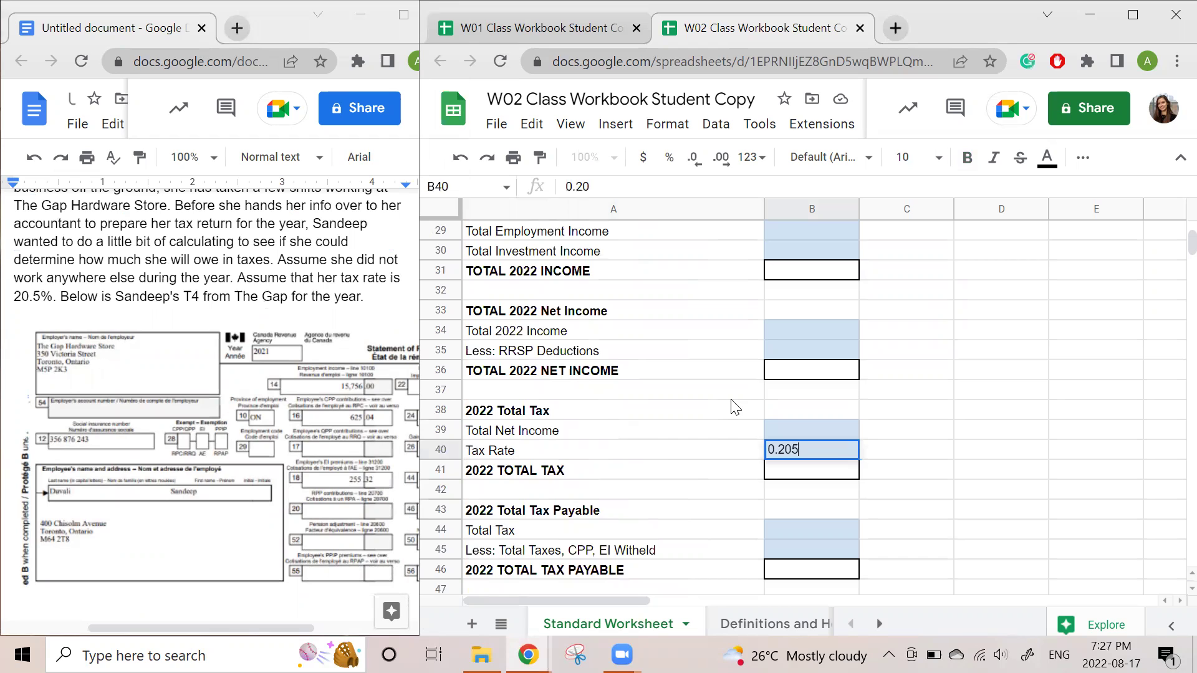
key(Return)
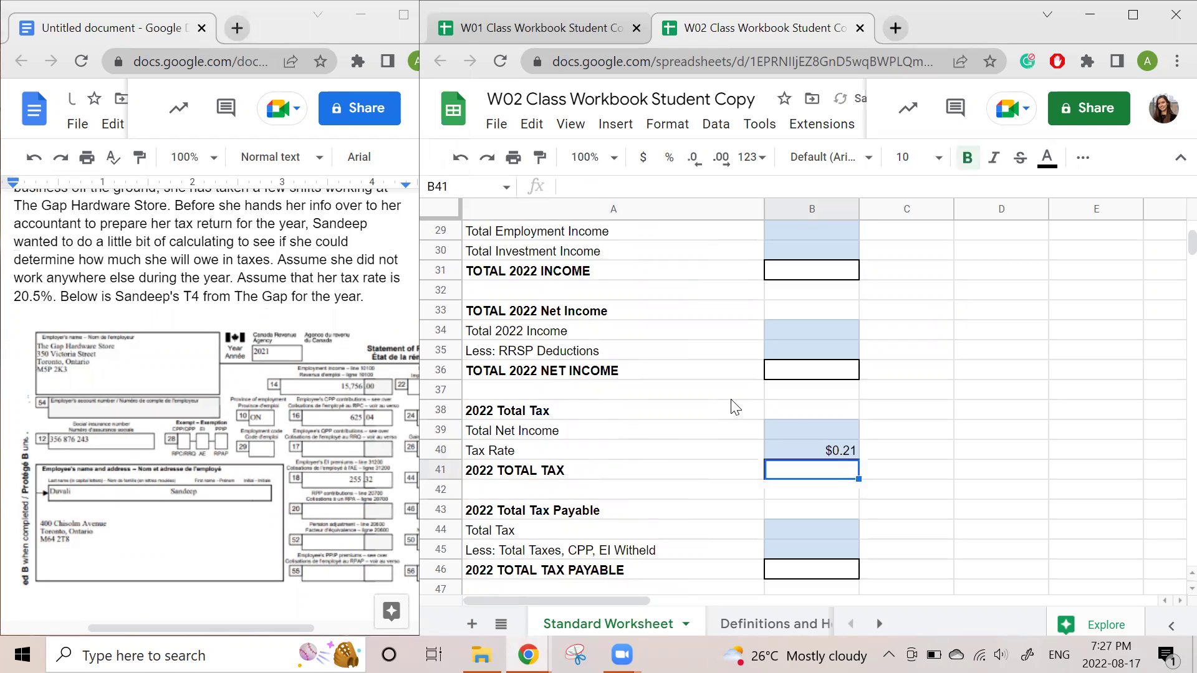
click(831, 447)
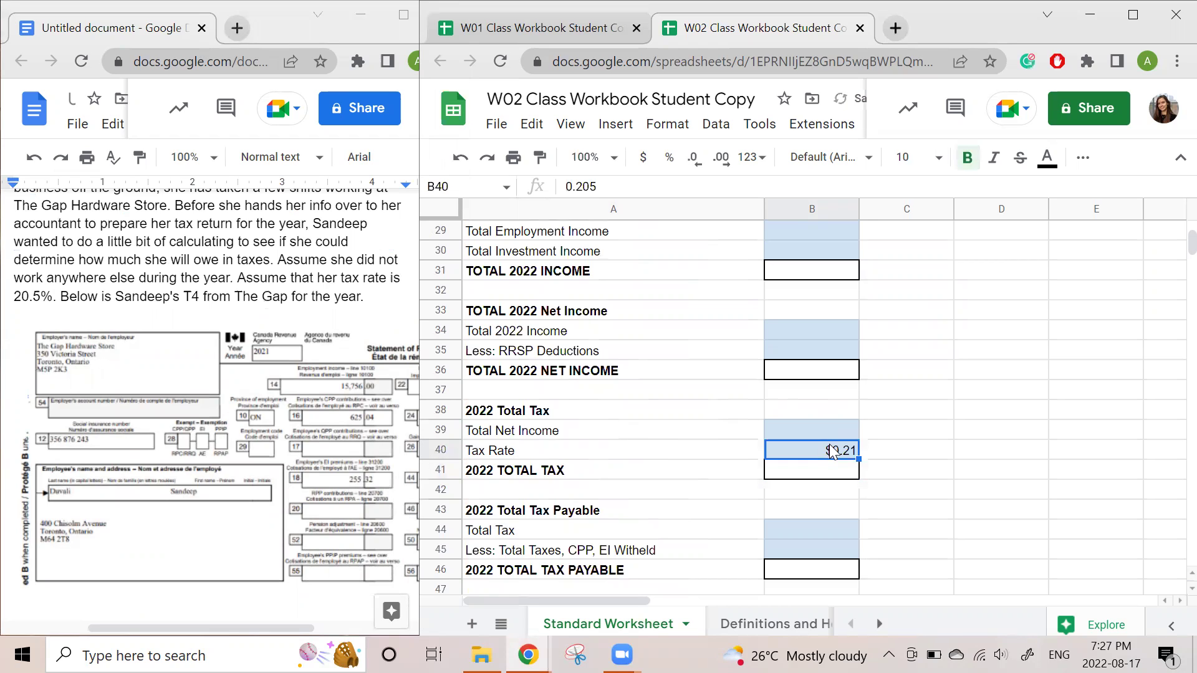
click(669, 160)
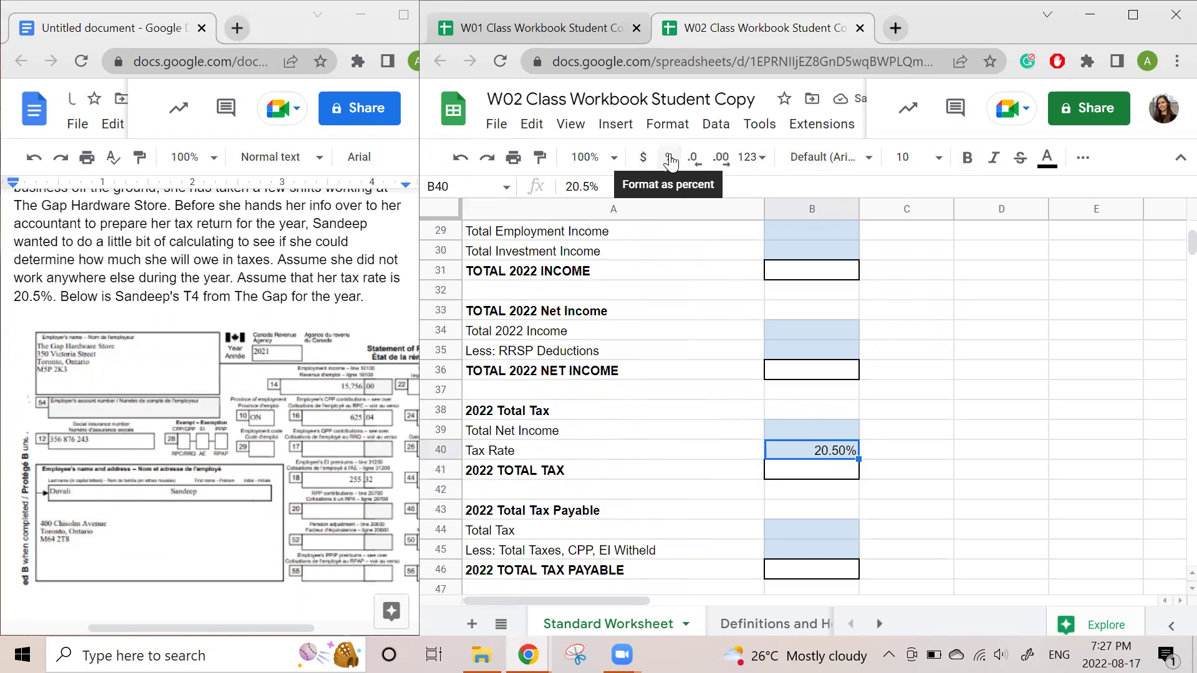
Zoom the document to 150% and bring the T4's employment income and contribution boxes into view
scroll(920, 419, up, 3)
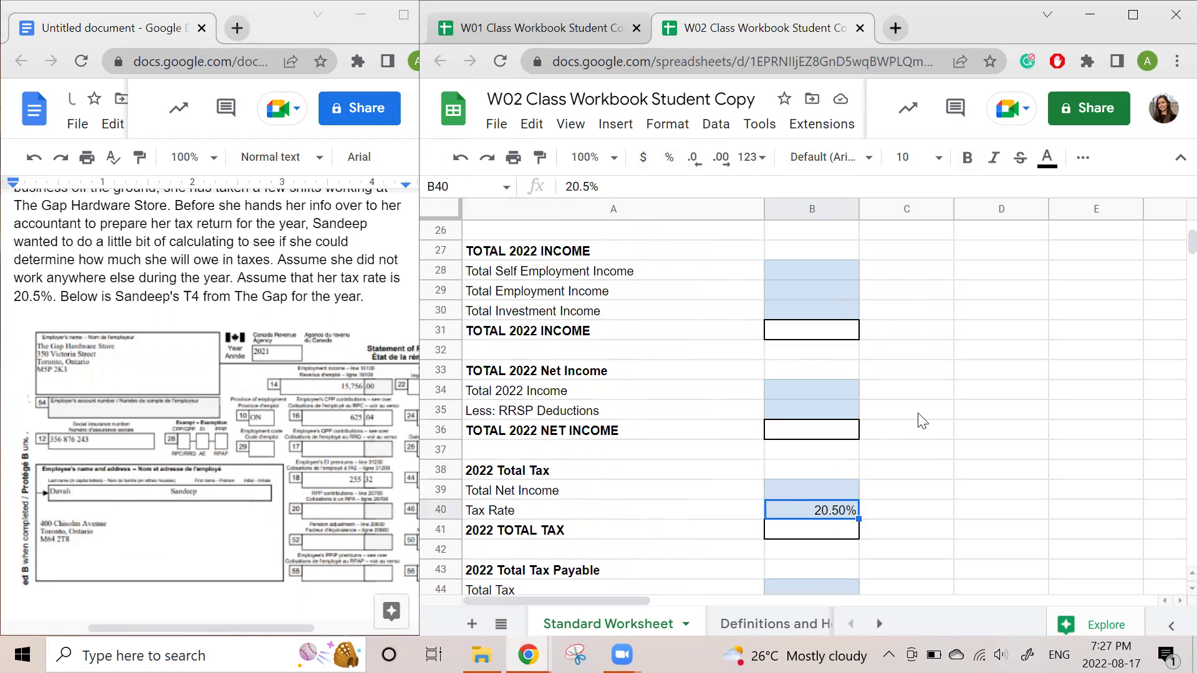
click(254, 278)
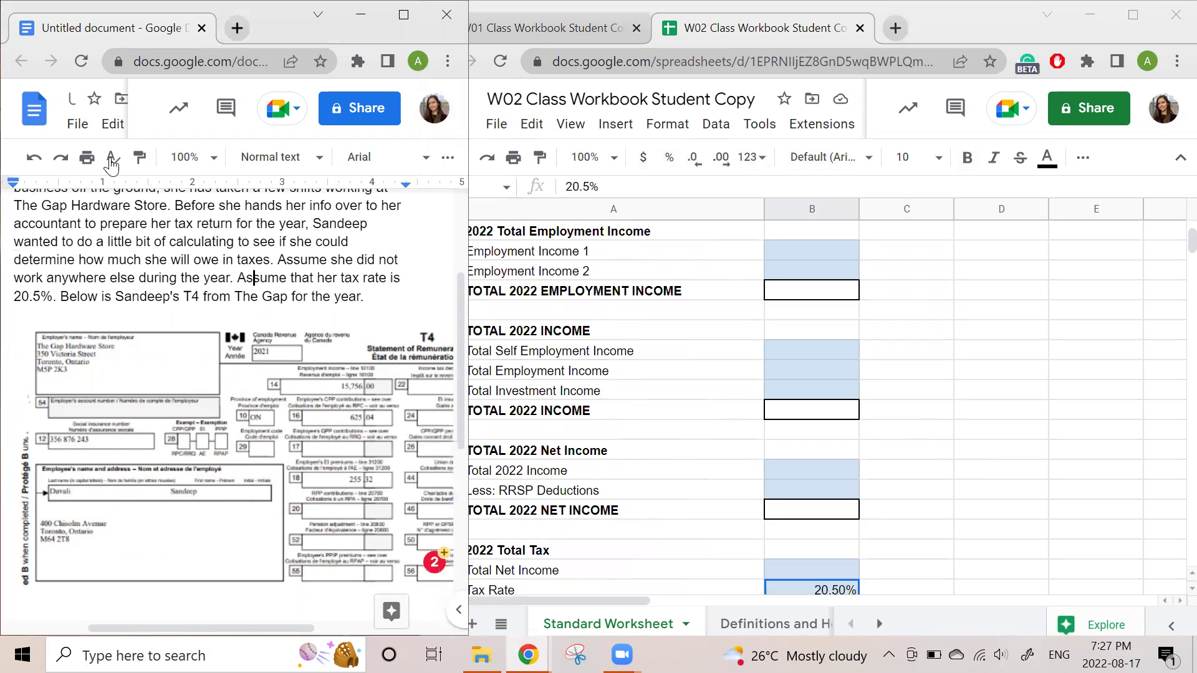
click(187, 157)
click(193, 386)
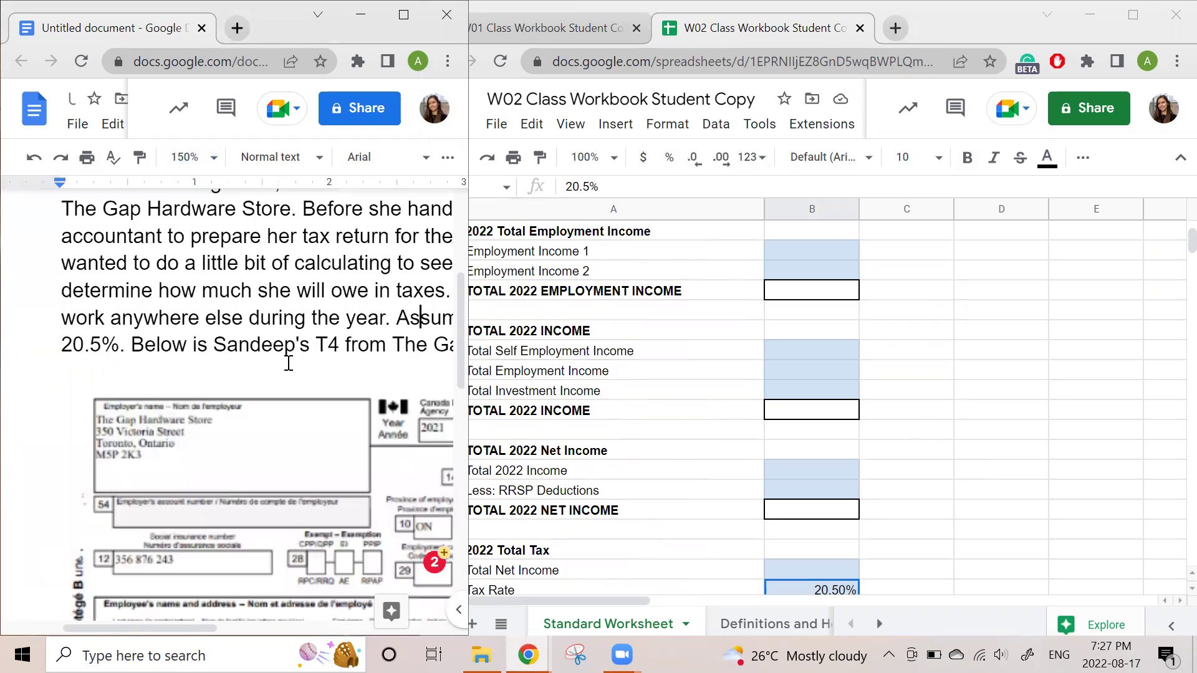
scroll(283, 362, down, 2)
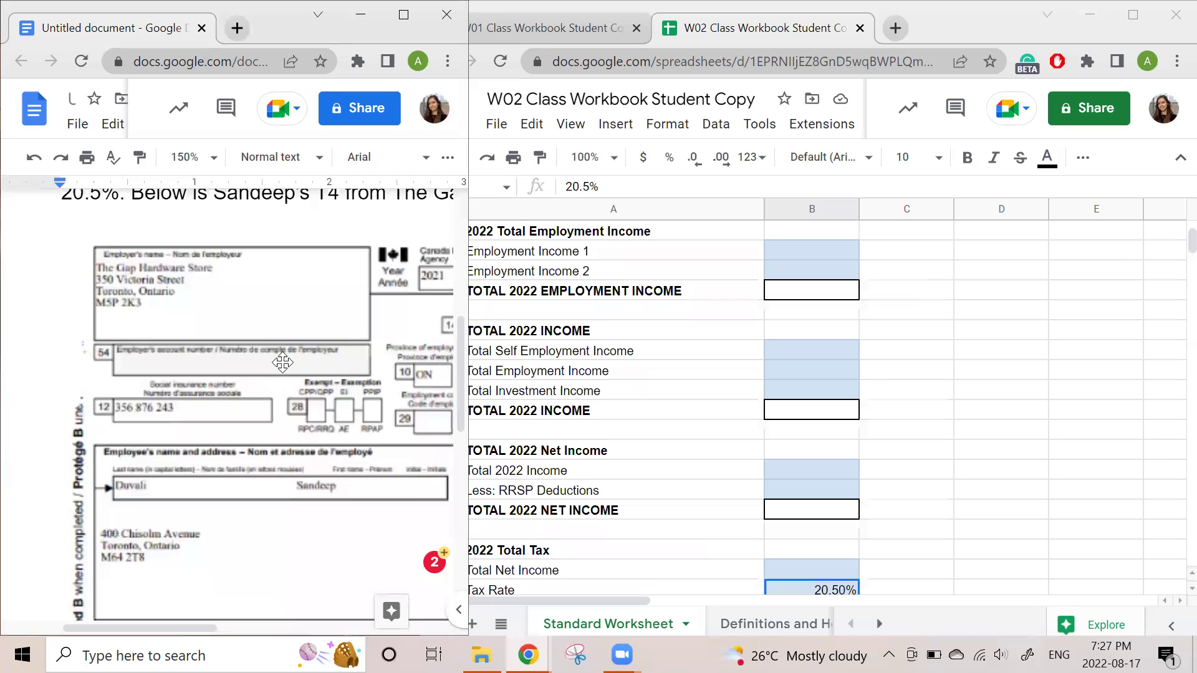
scroll(283, 362, right, 5)
scroll(282, 361, right, 1)
Enter the T4 employment income of 15,756 as Employment Income 1 in B23 of the worksheet
click(708, 414)
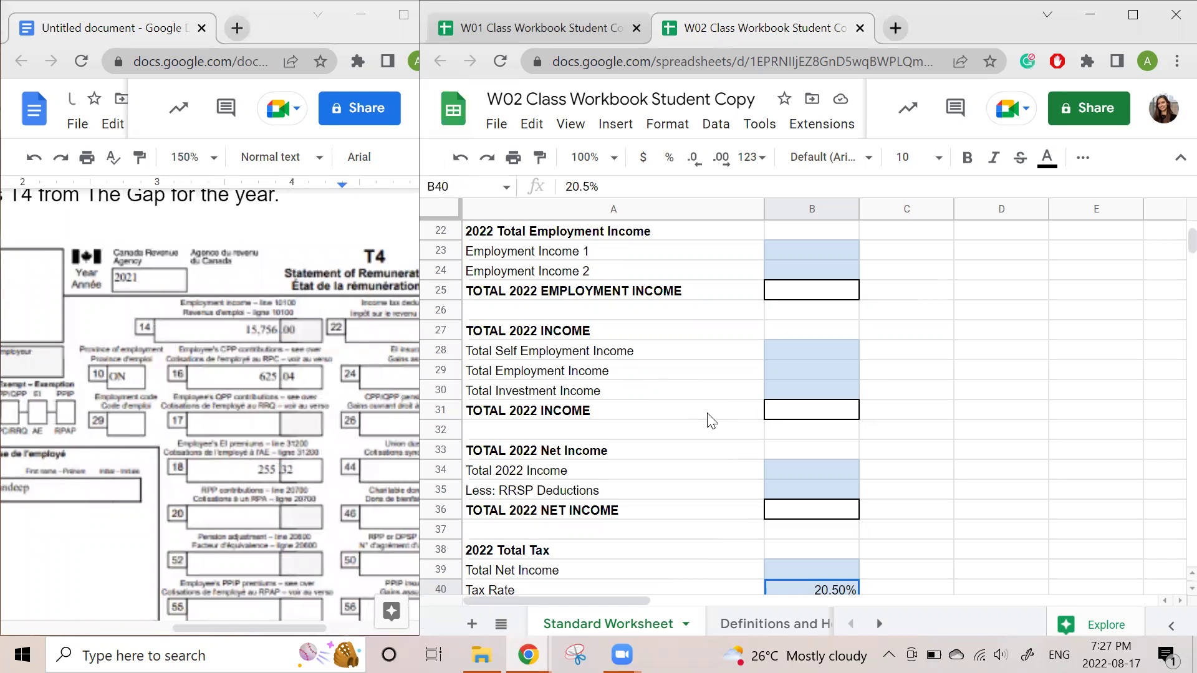
scroll(709, 420, up, 1)
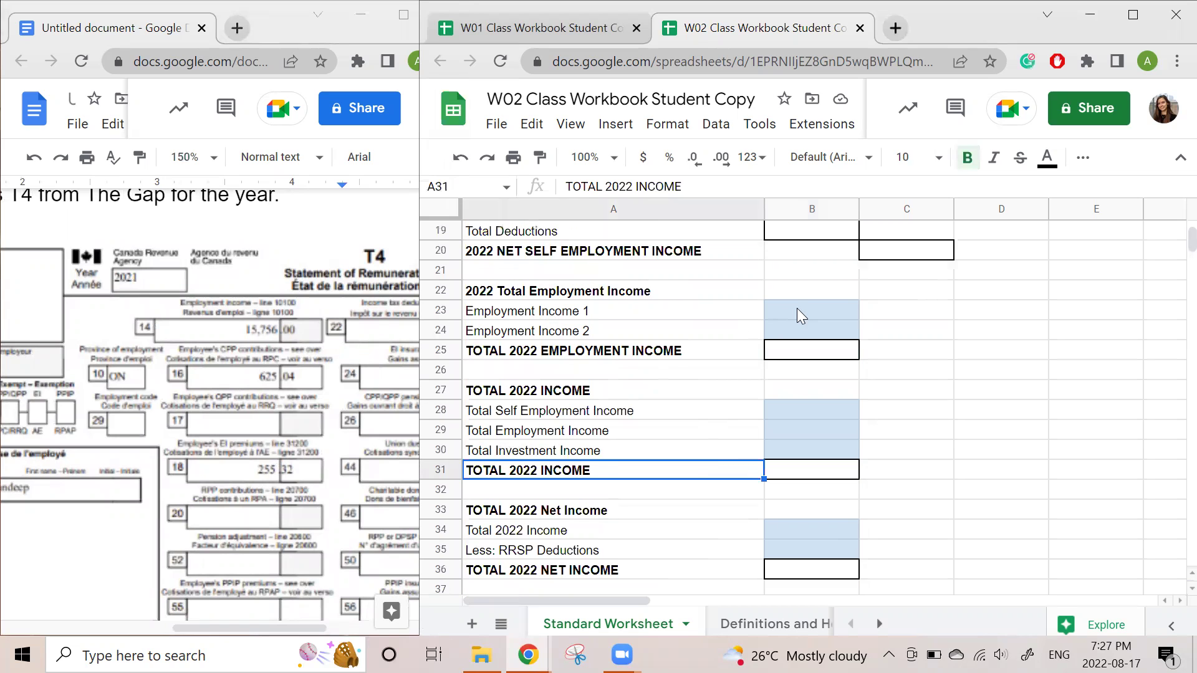
scroll(796, 312, up, 1)
scroll(799, 348, down, 1)
click(778, 311)
text(15,7)
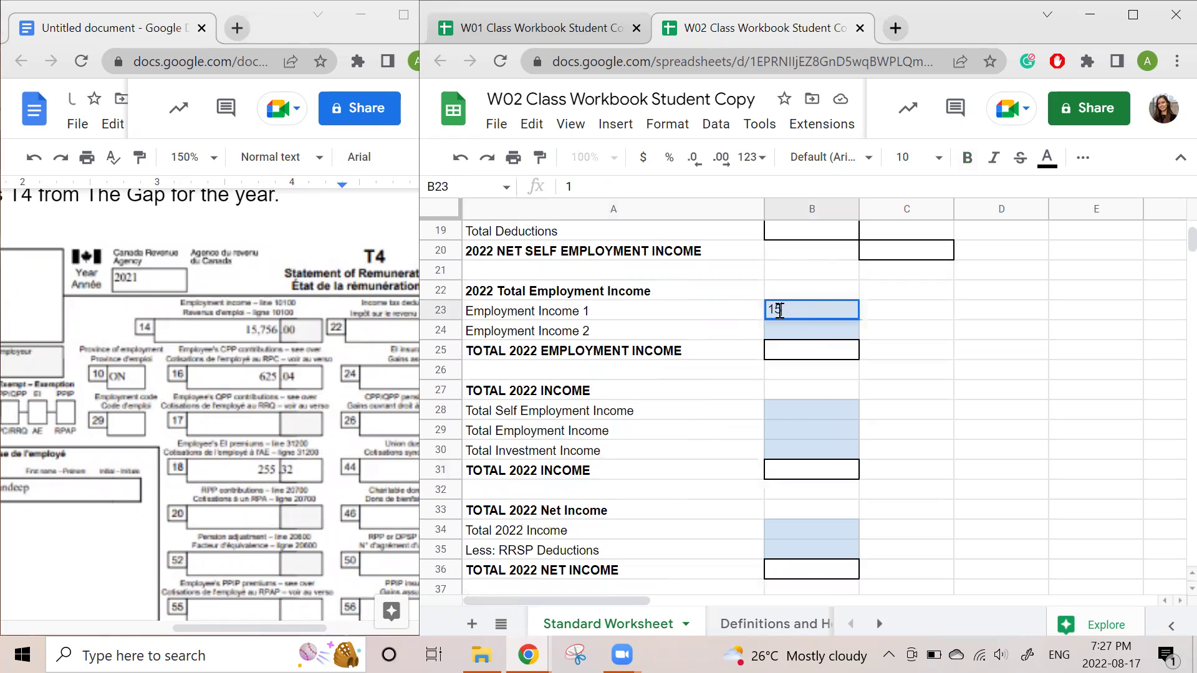
text(56)
key(Return)
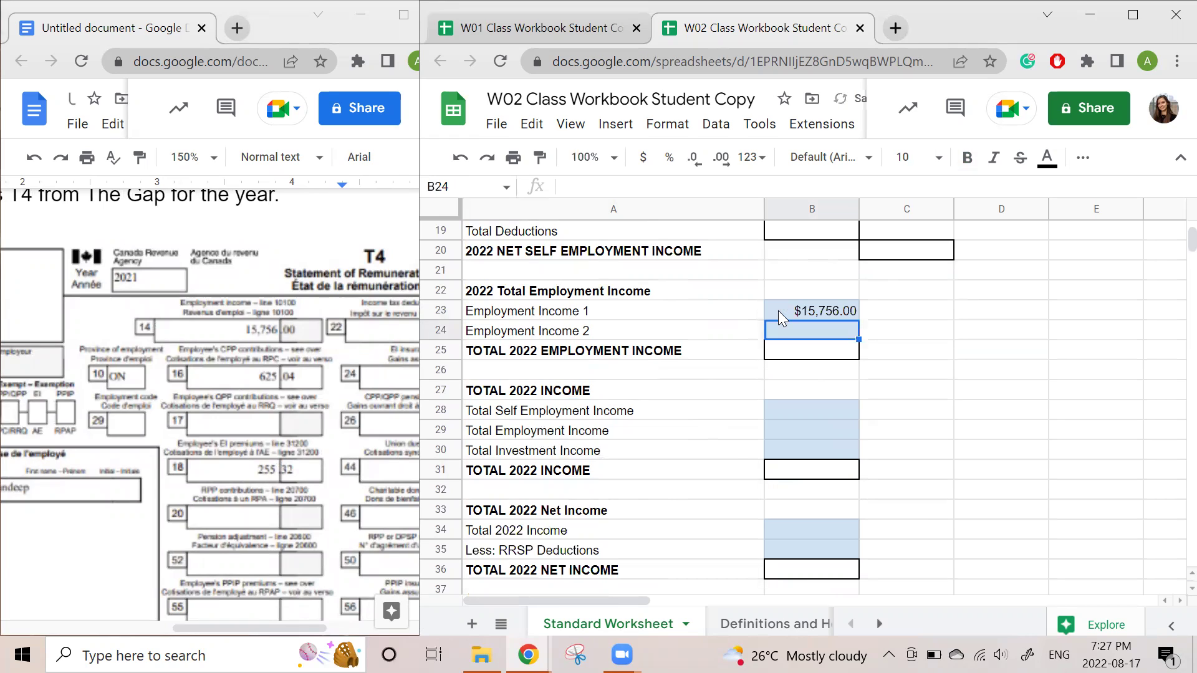
Calculate TOTAL 2022 EMPLOYMENT INCOME in B25 as the sum of B23:B24
click(802, 353)
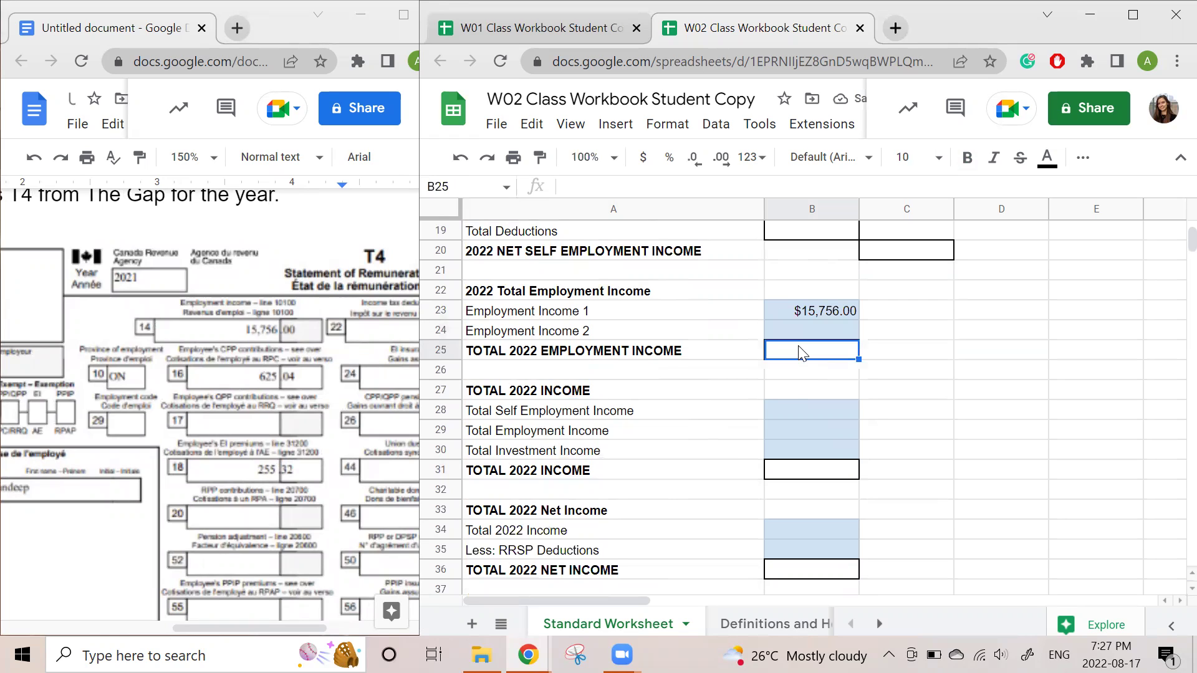
text(=sum()
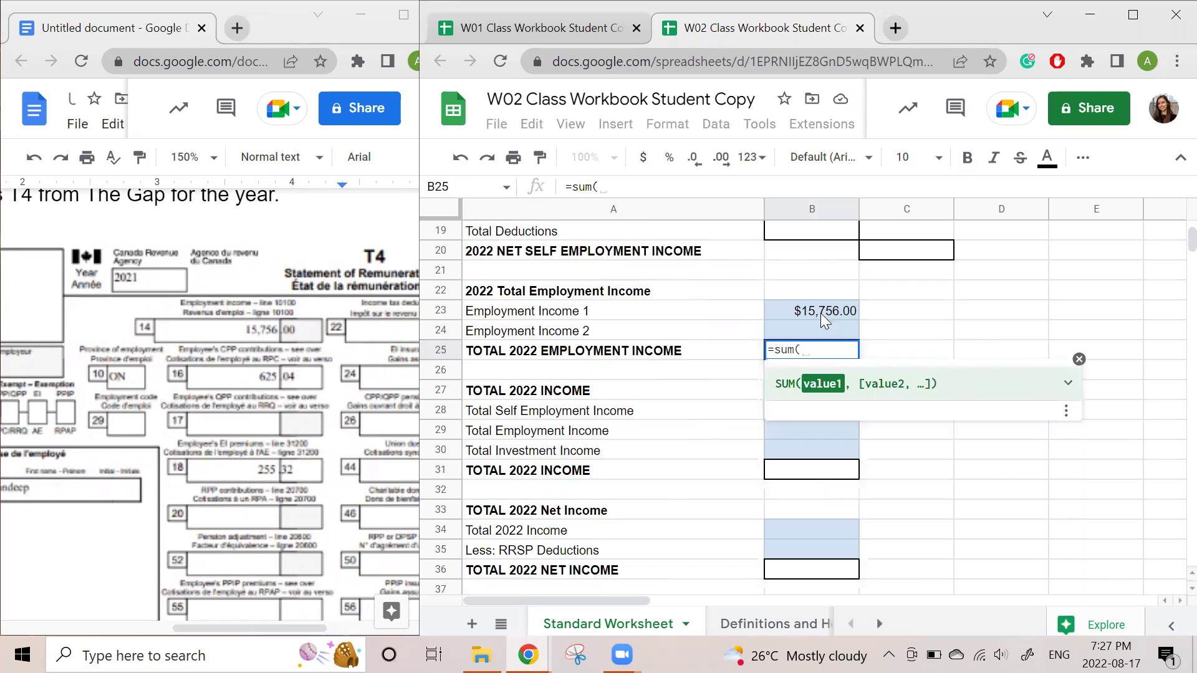
drag(819, 311, 819, 329)
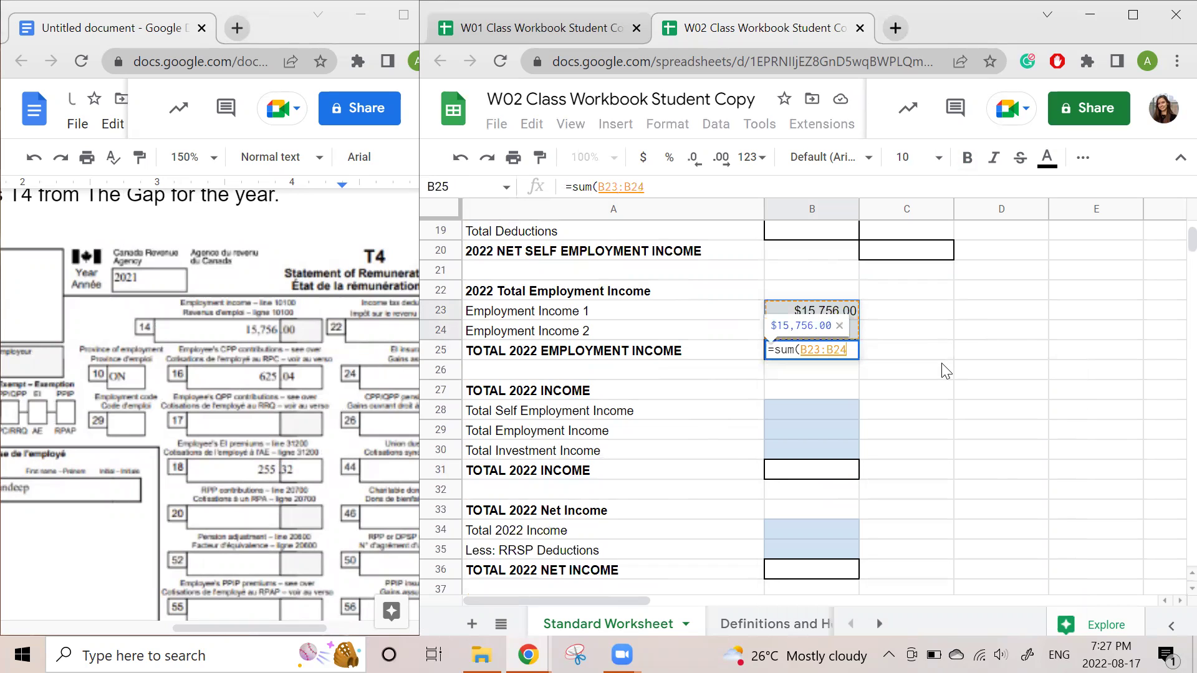
text())
key(Return)
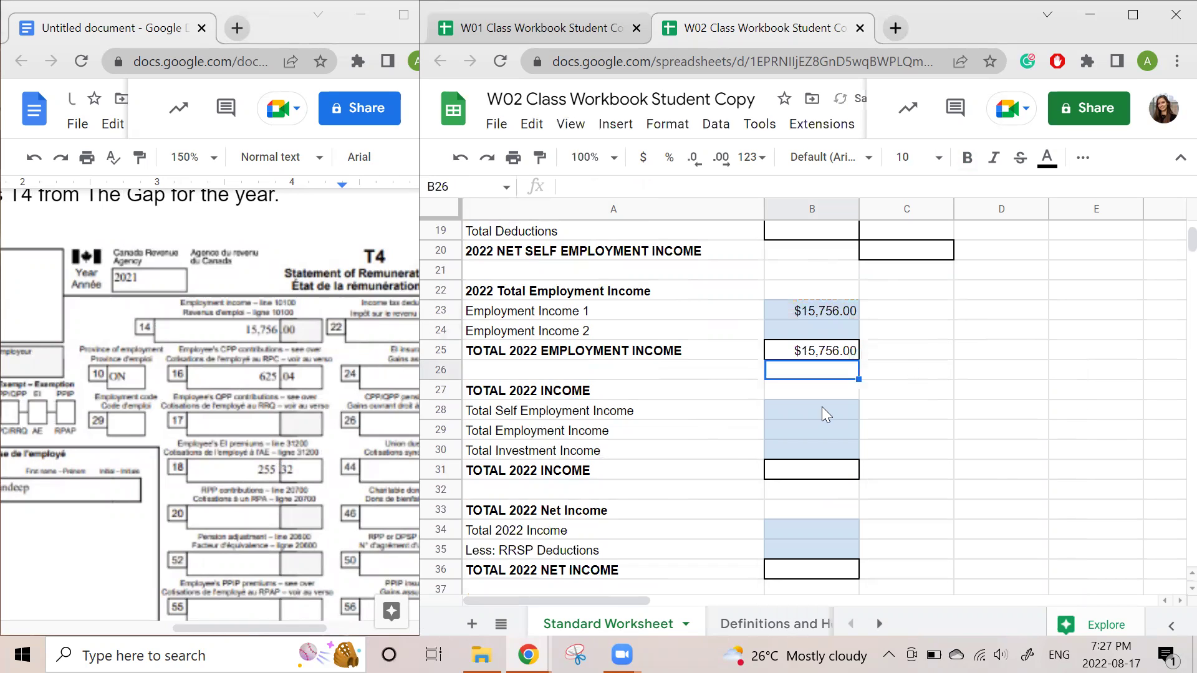
Link Total Employment Income in B29 to the total employment income in B25
click(829, 331)
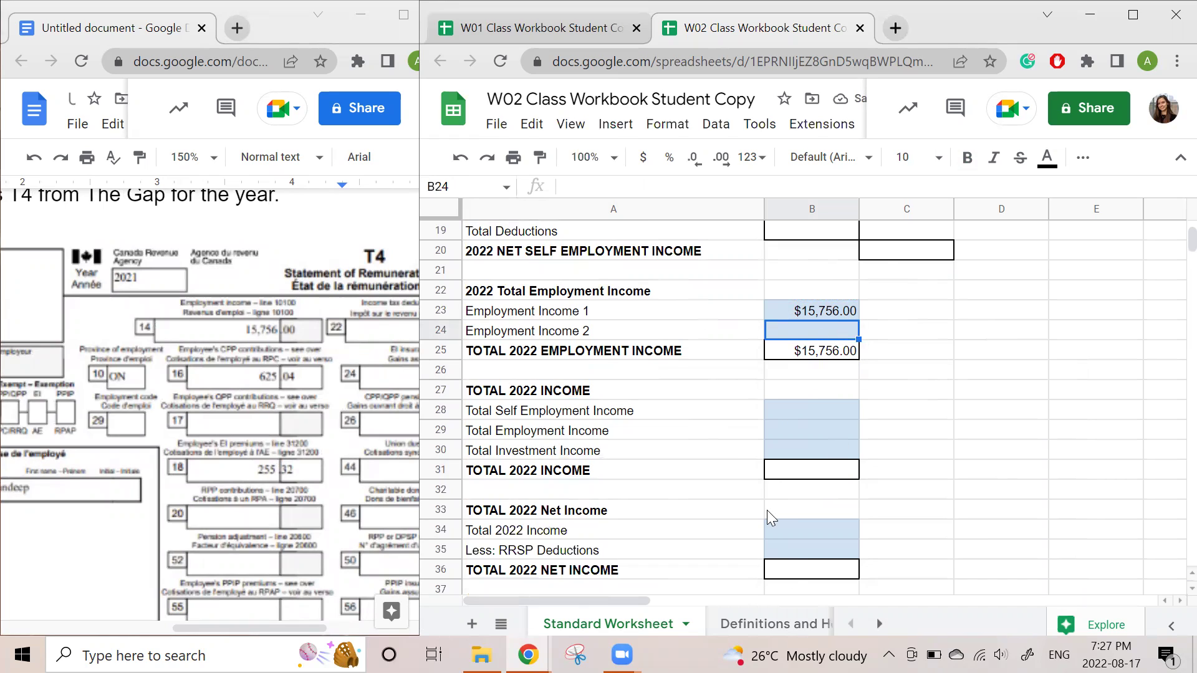
click(807, 430)
text(=)
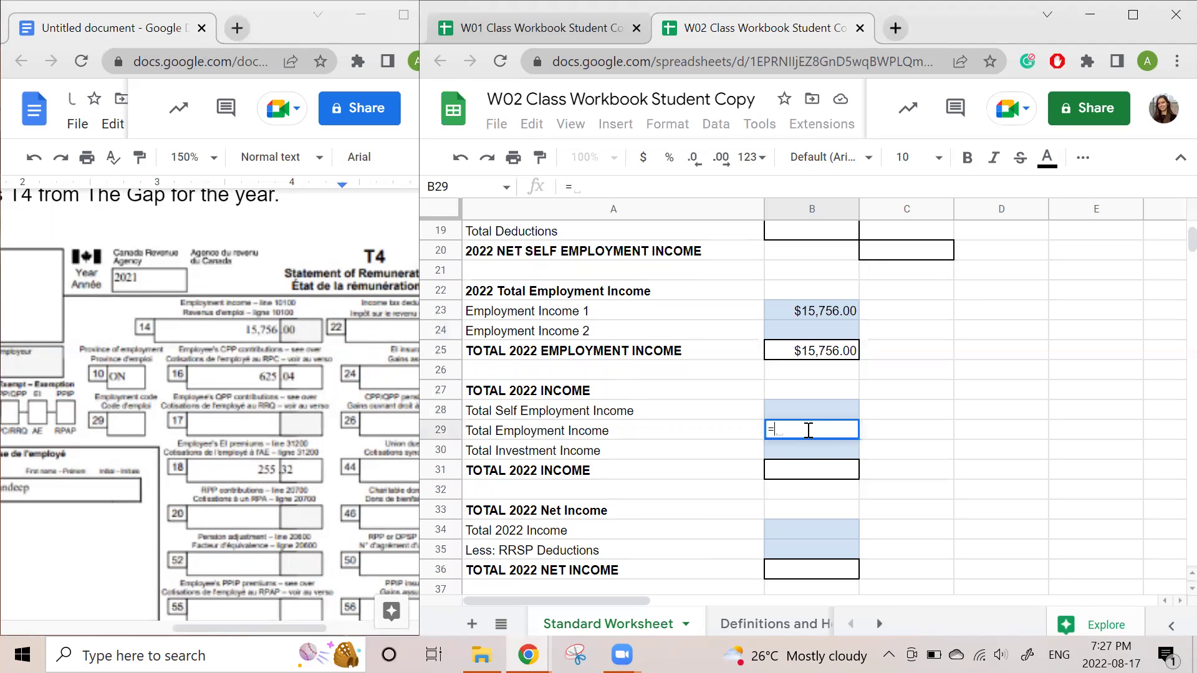
click(837, 350)
key(Return)
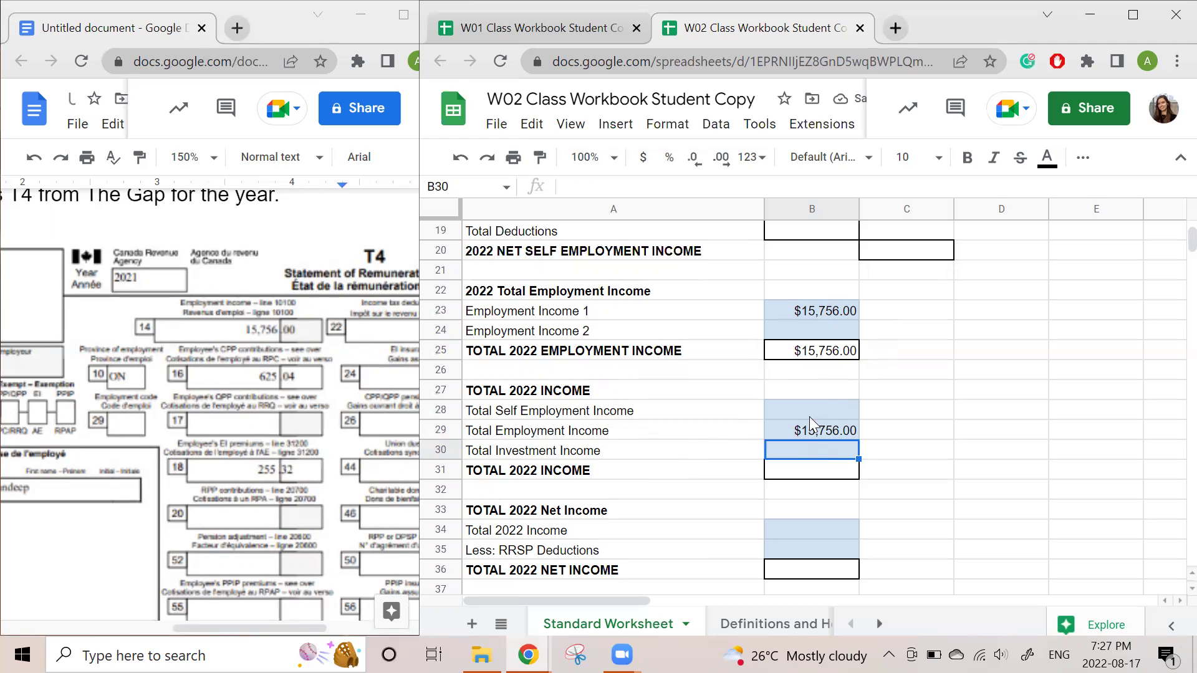
Calculate TOTAL 2022 INCOME in B31 as the sum of the self-employment, employment and investment income cells B28:B30
click(824, 400)
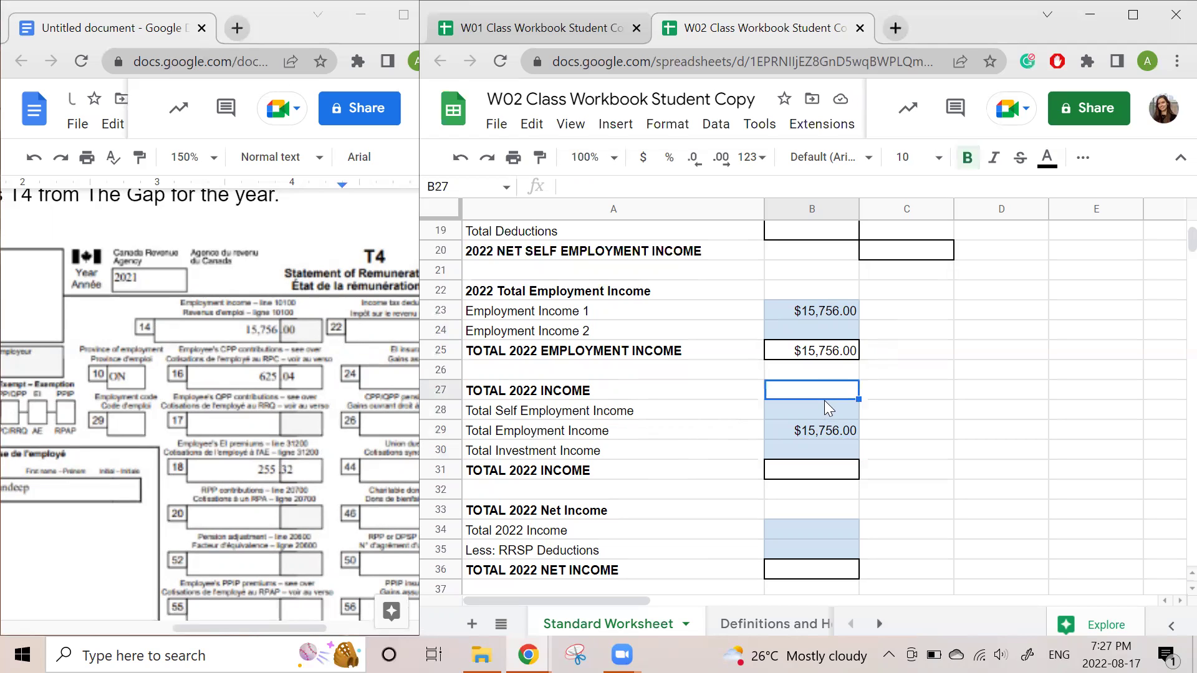
click(826, 414)
click(802, 451)
click(827, 478)
text(=sum()
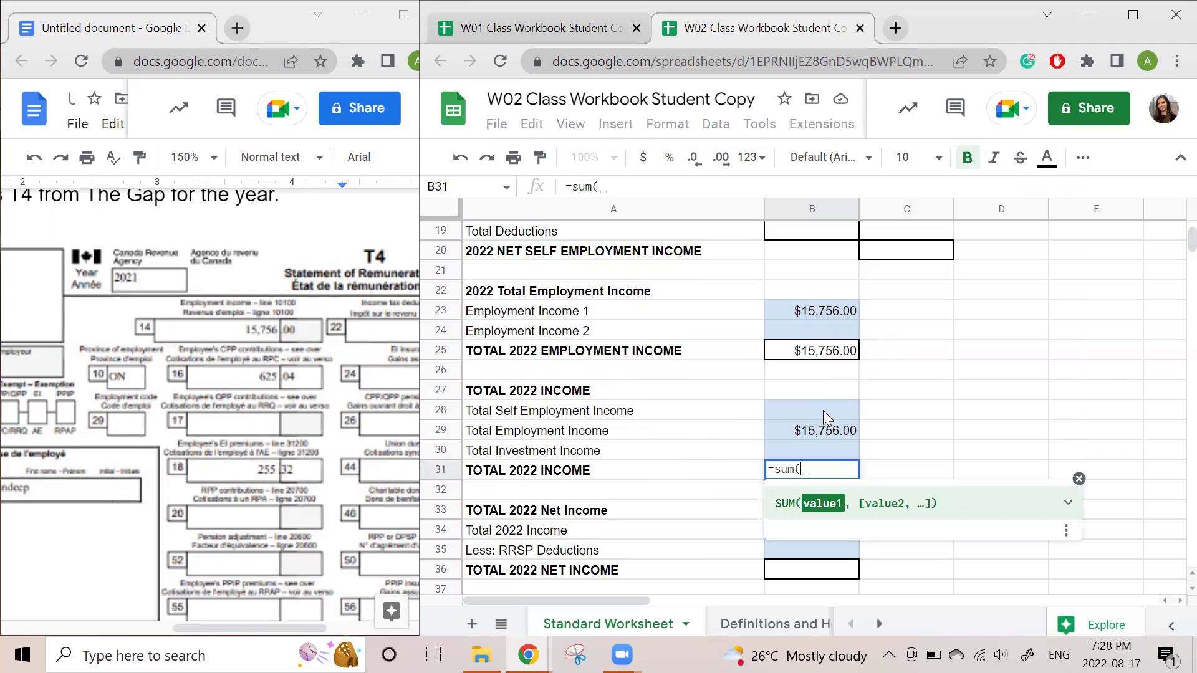
drag(823, 411, 831, 447)
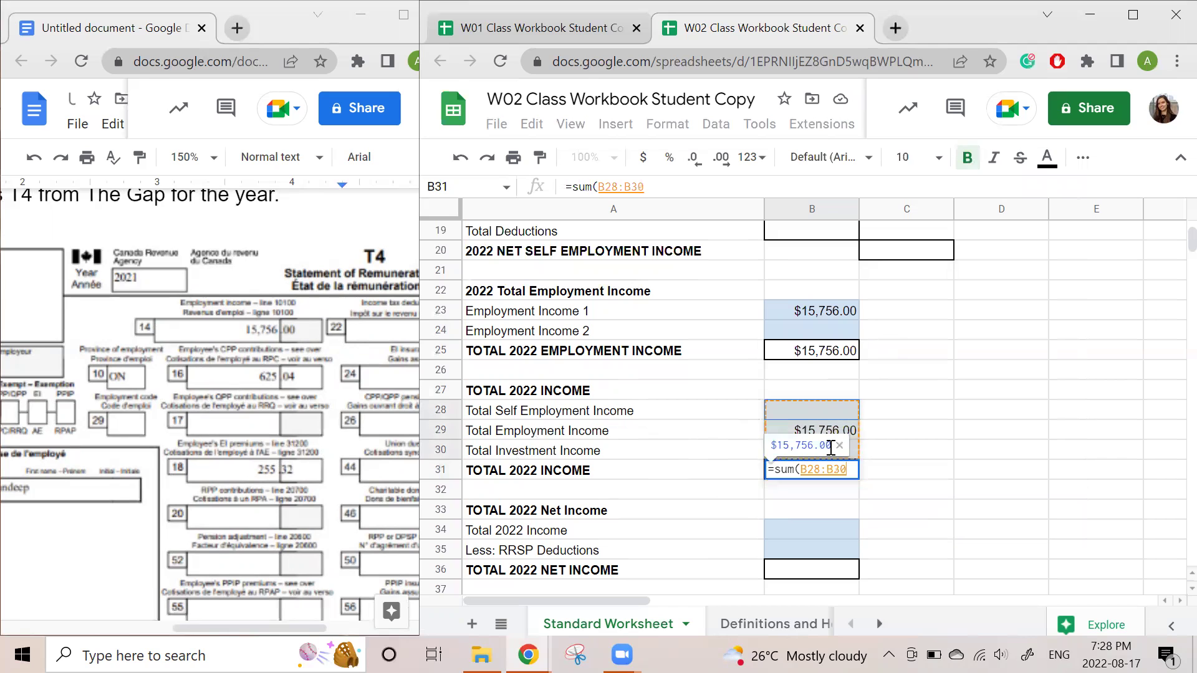
key(Return)
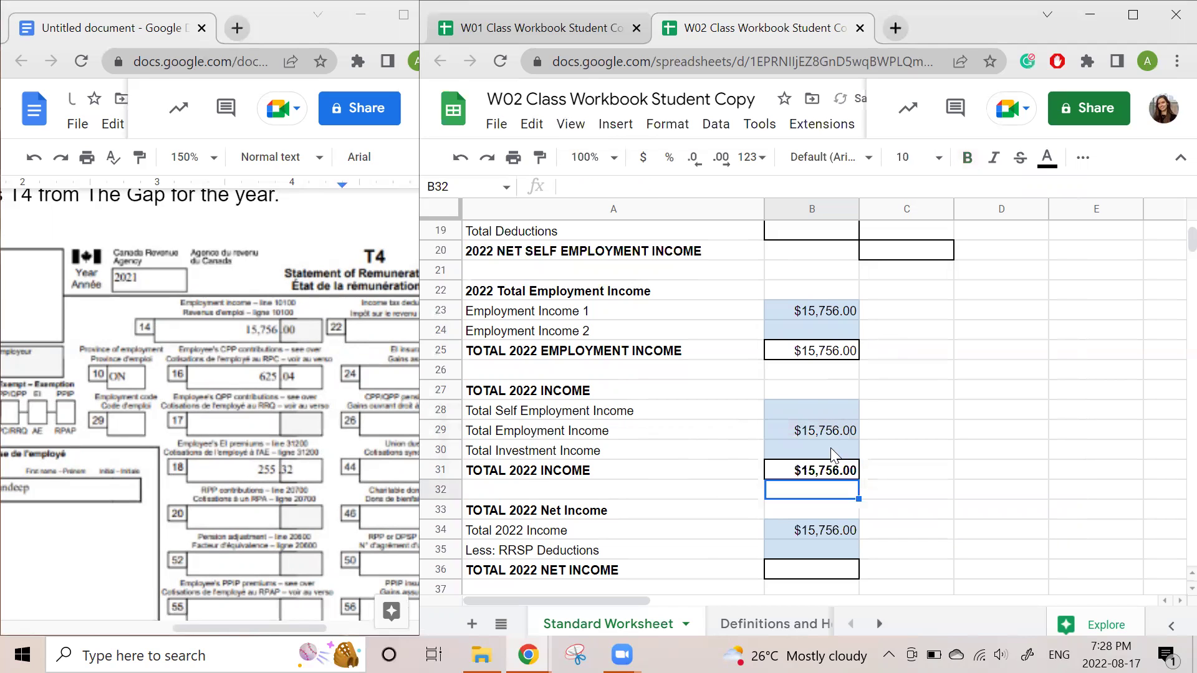
Inspect the formula in B34 to see which cell Total 2022 Income refers to
scroll(830, 448, down, 1)
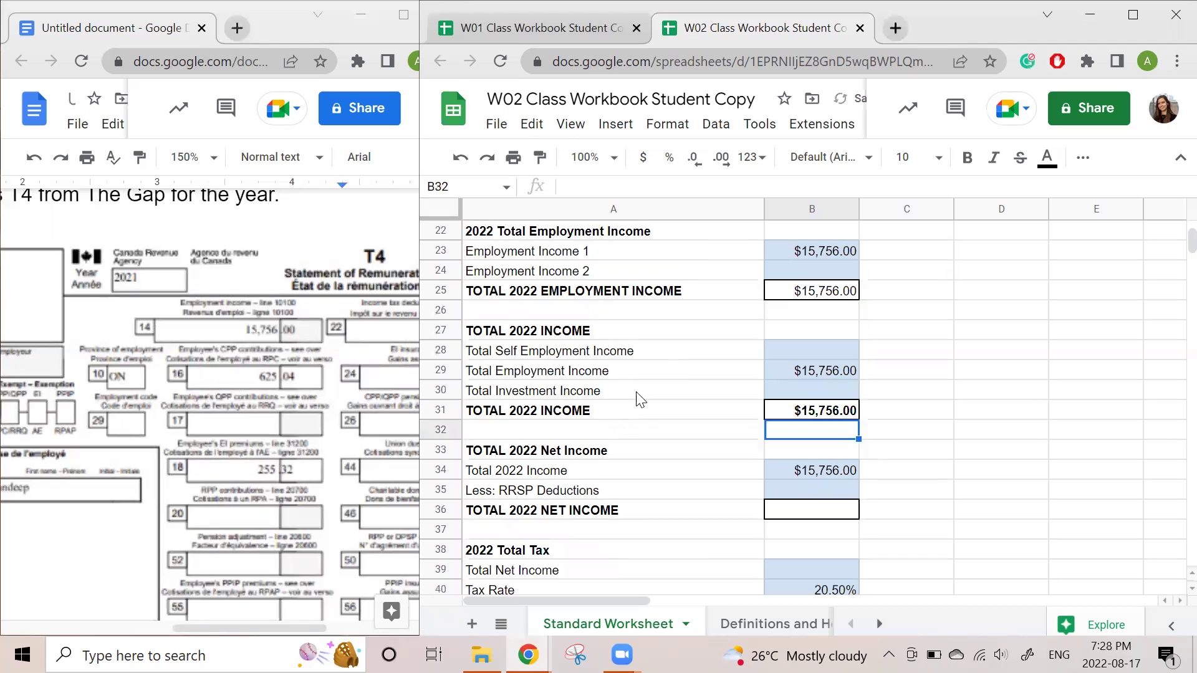
click(801, 470)
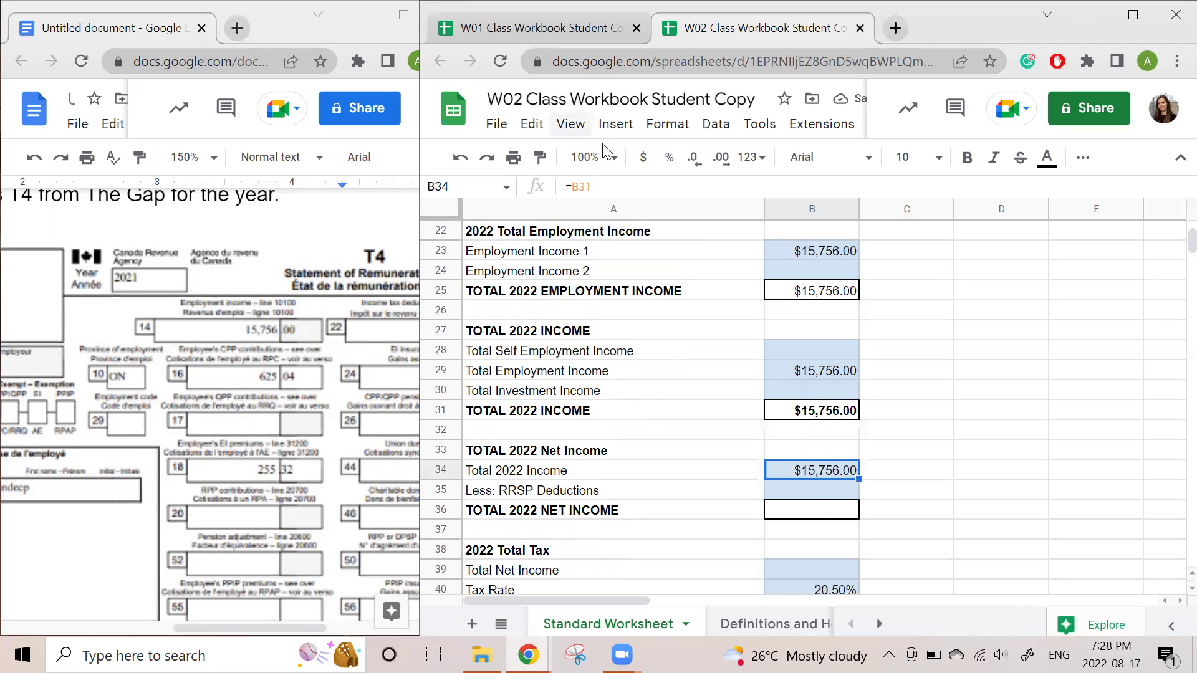
text(=B31)
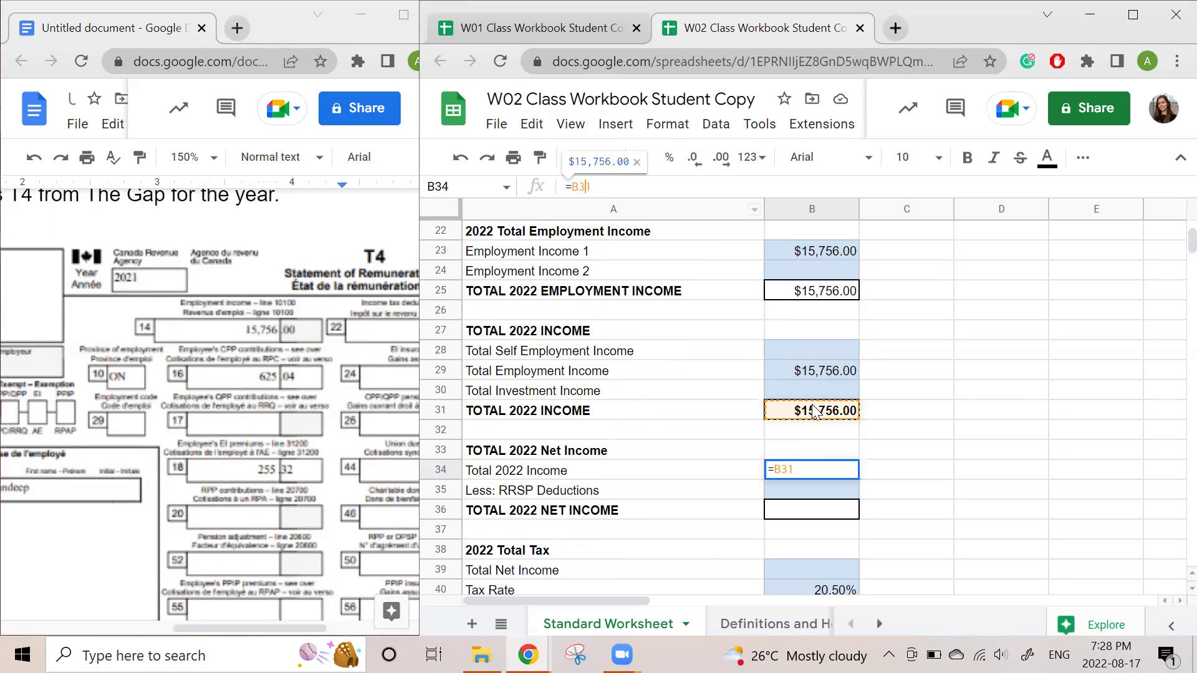
key(Return)
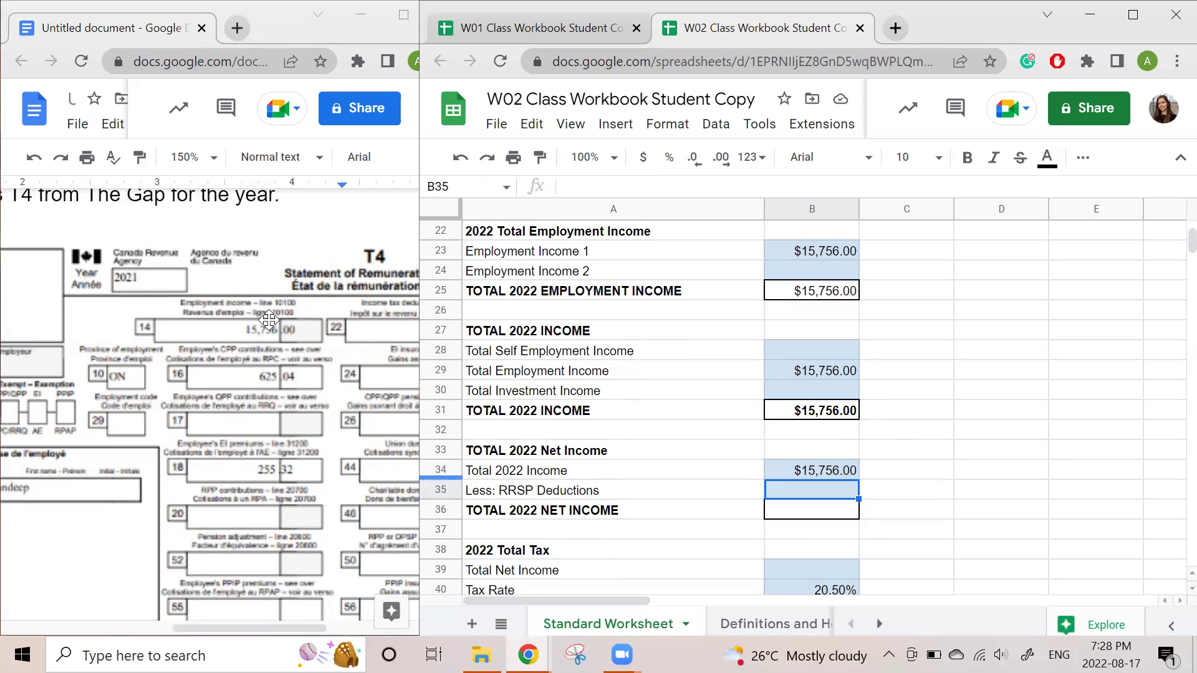
Calculate TOTAL 2022 NET INCOME in B36 as Total 2022 Income in B34 minus the RRSP deductions in B35
click(264, 490)
click(328, 406)
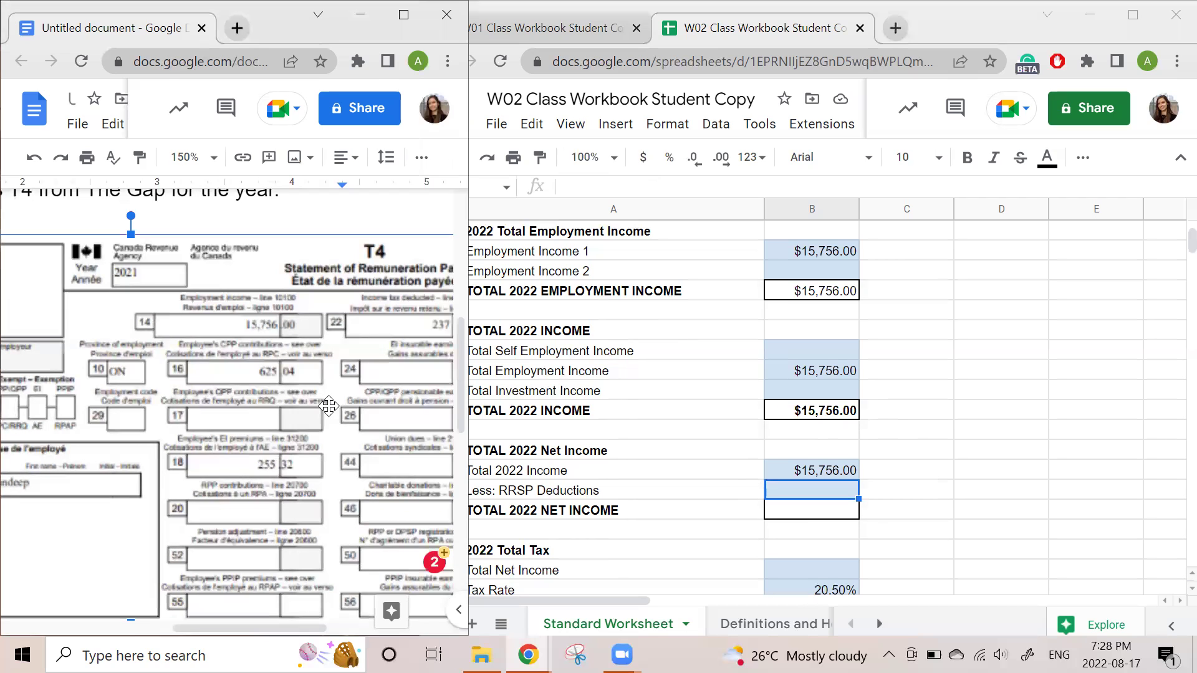
scroll(329, 406, right, 2)
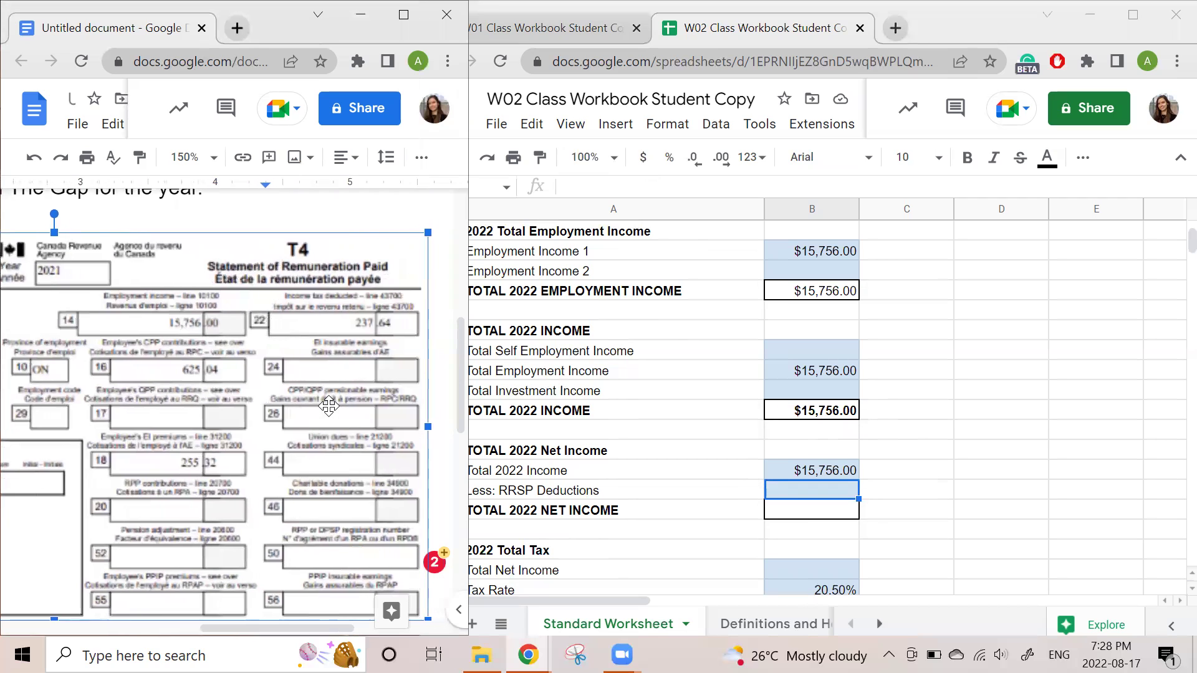
click(698, 492)
click(831, 513)
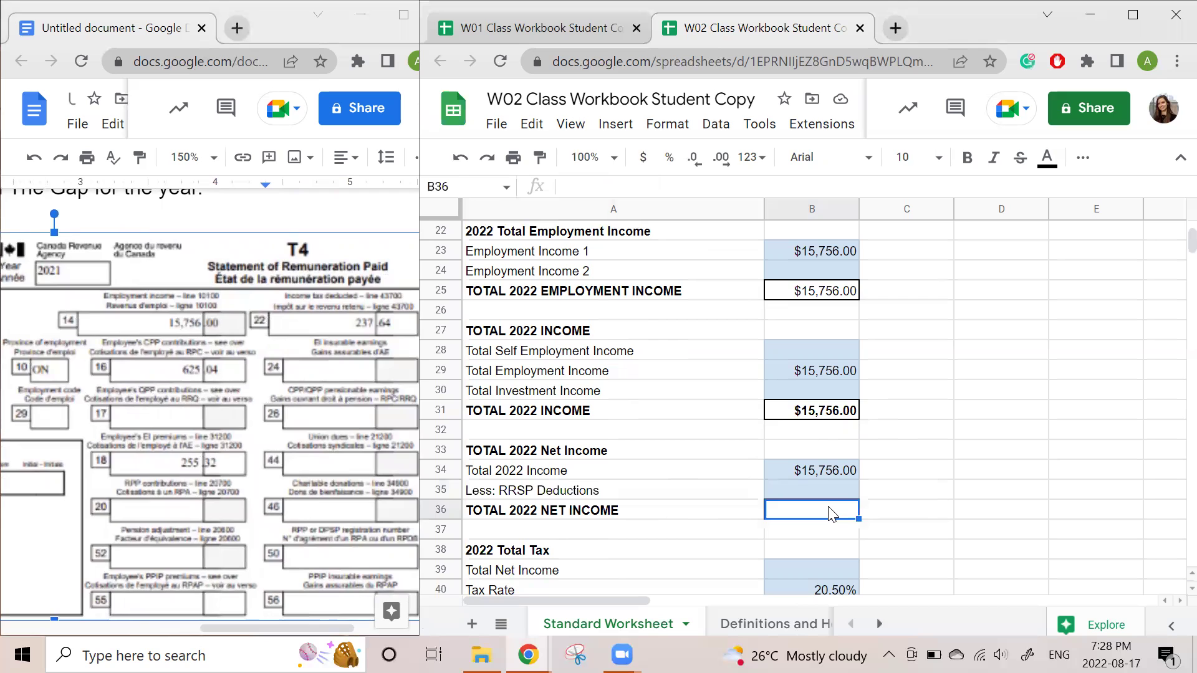
text(=)
click(831, 474)
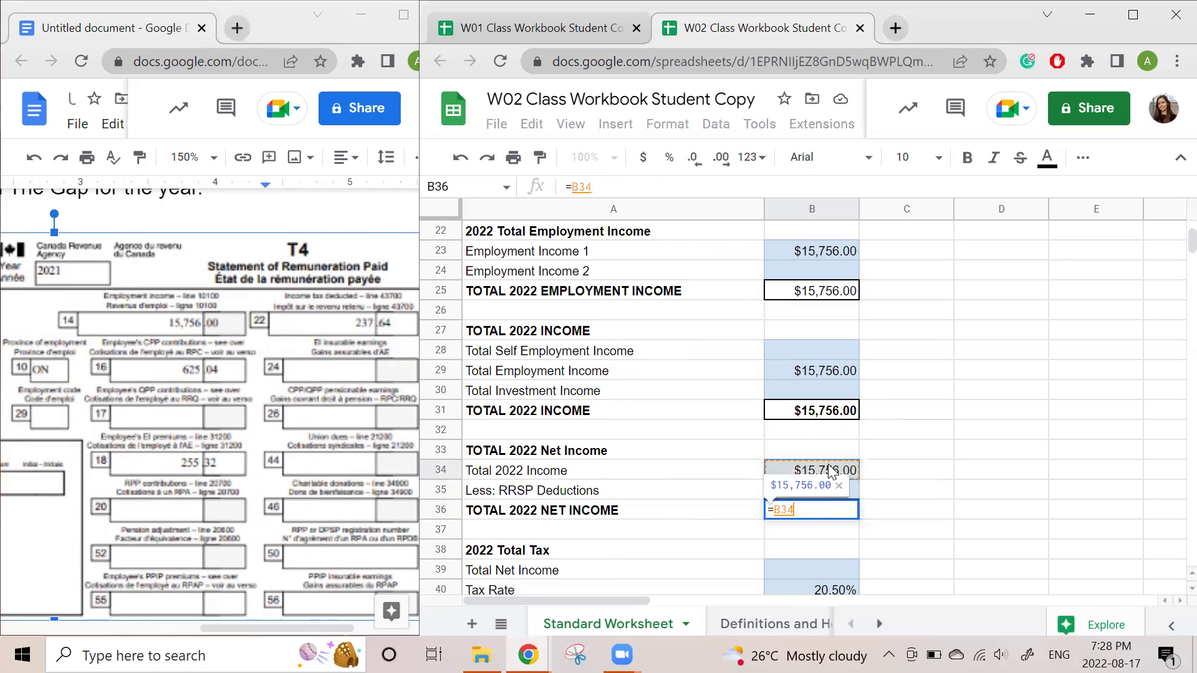
text(-)
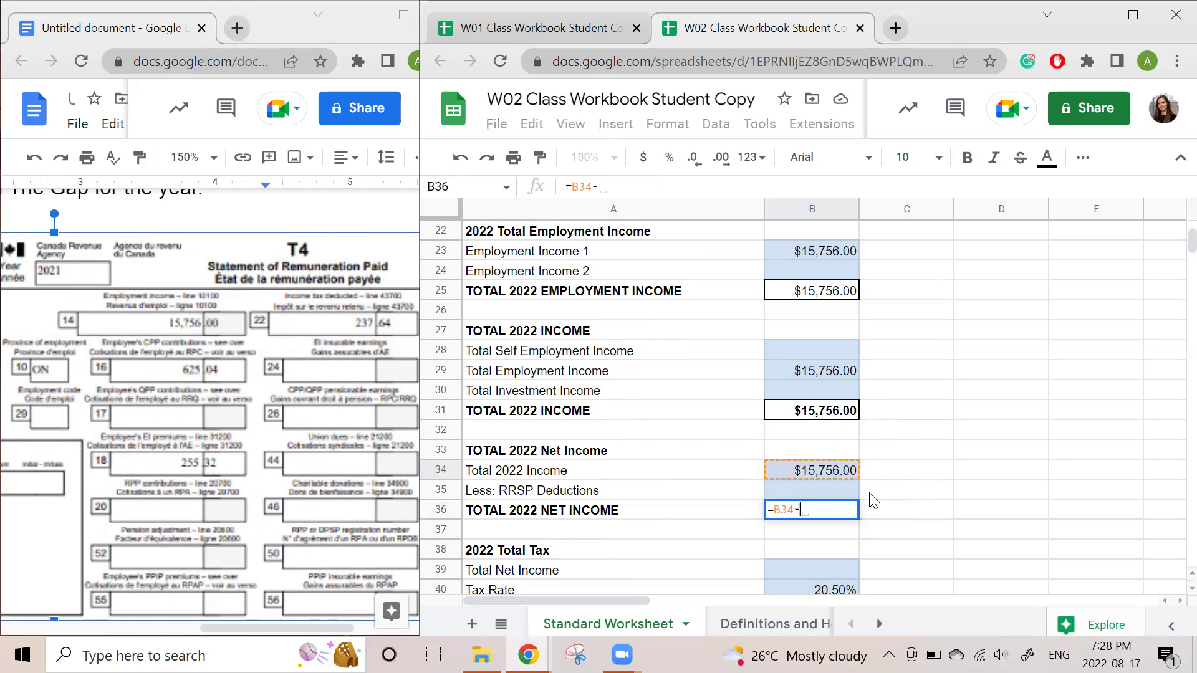
click(824, 495)
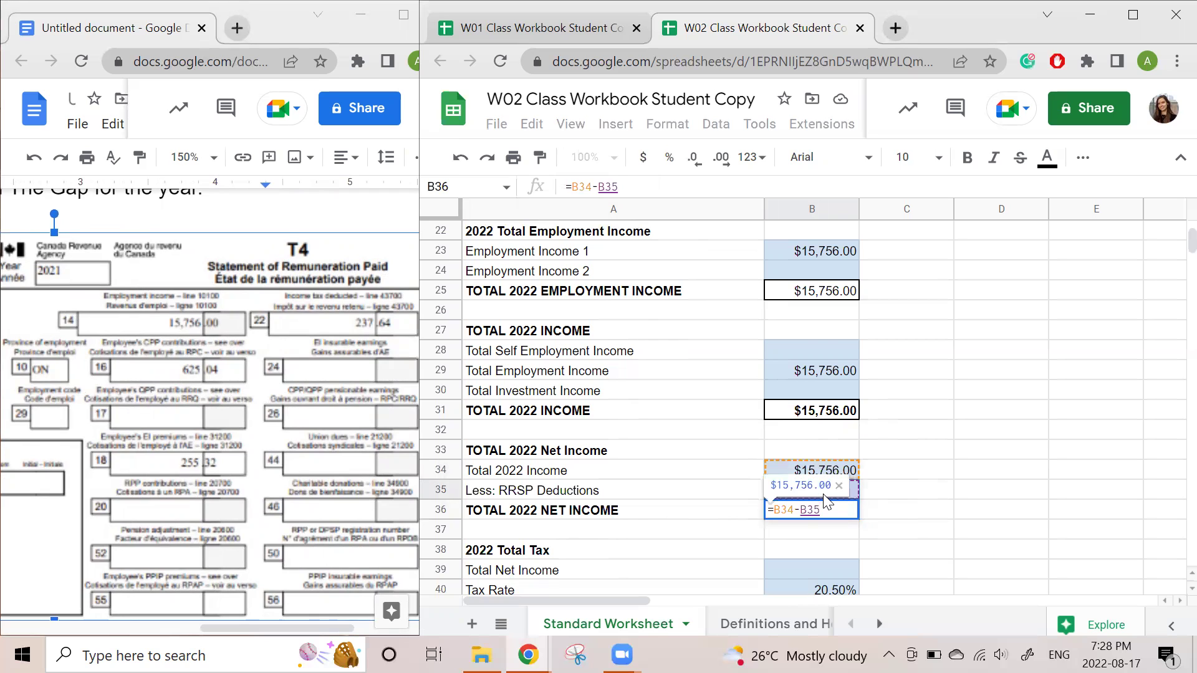
key(Return)
Link Total Net Income in B39 to the total 2022 net income in B36
scroll(1013, 465, down, 3)
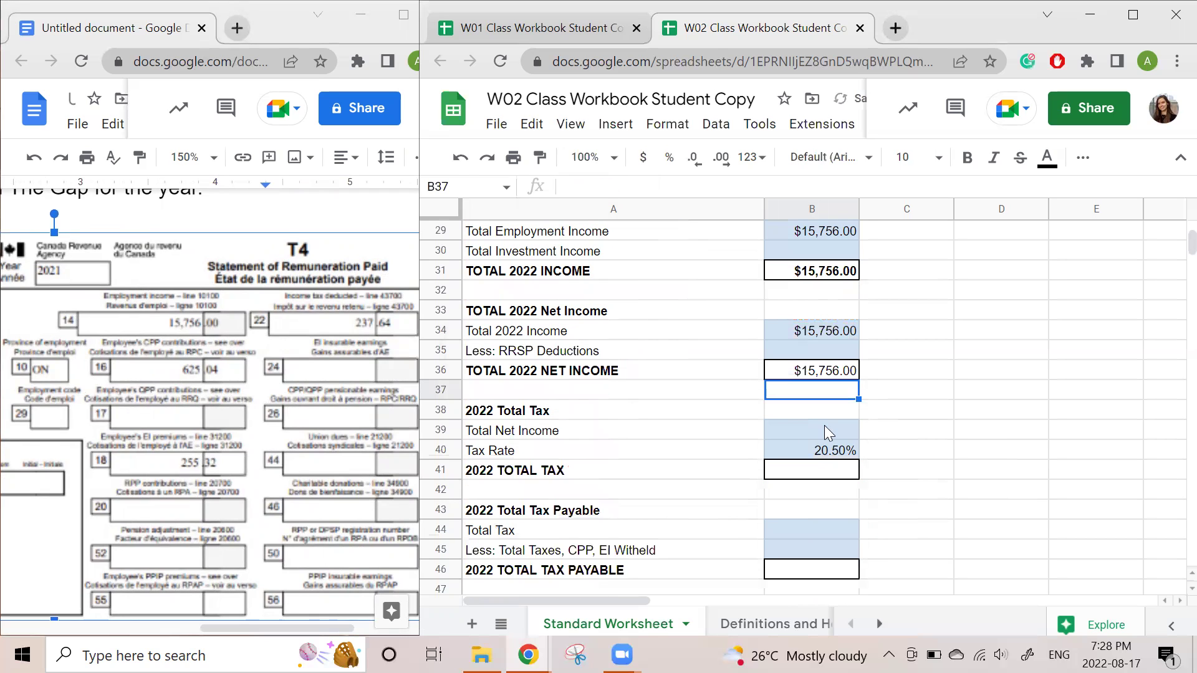
click(814, 430)
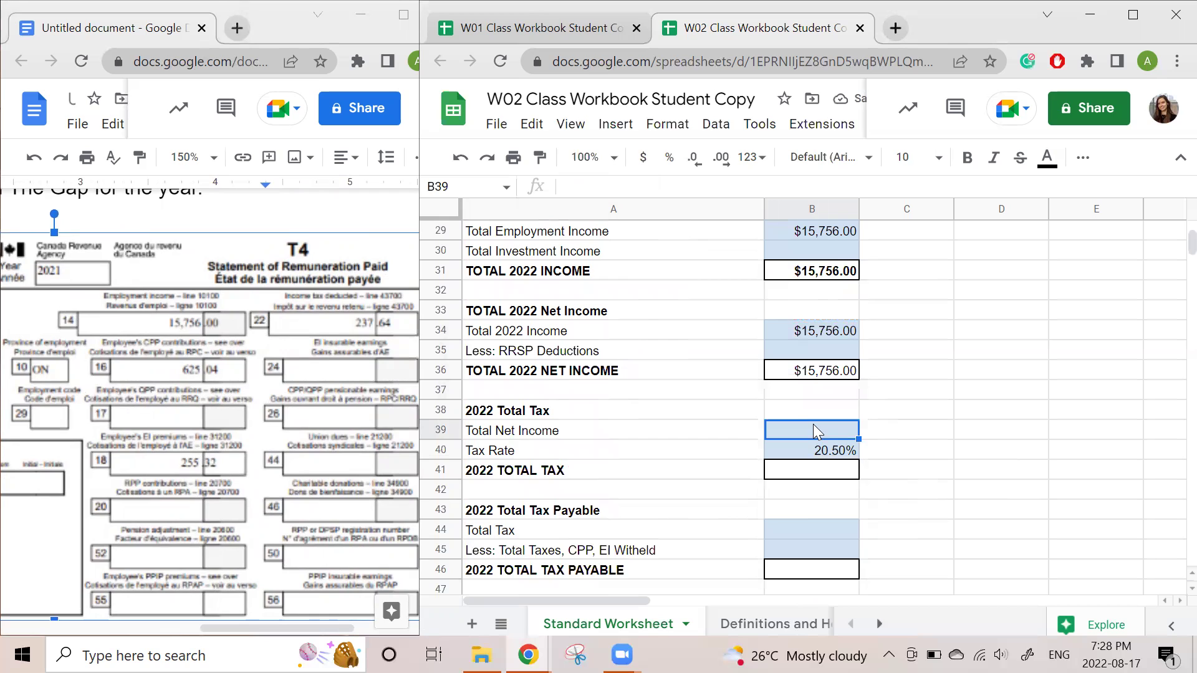
text(=)
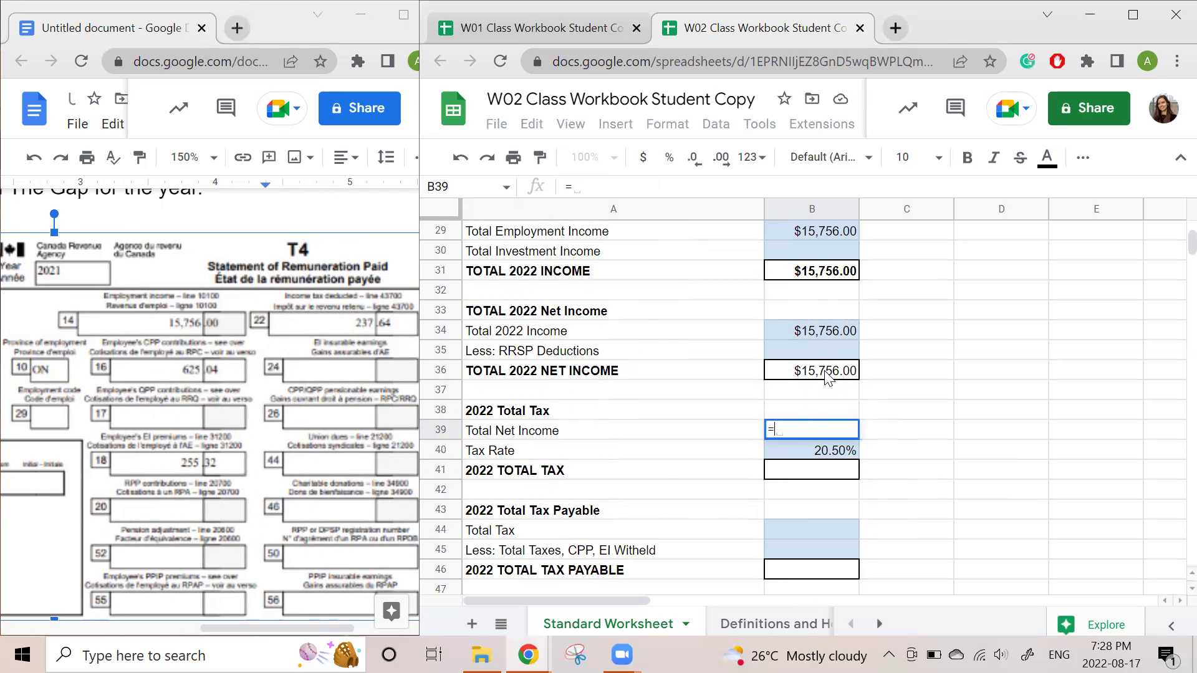
click(828, 379)
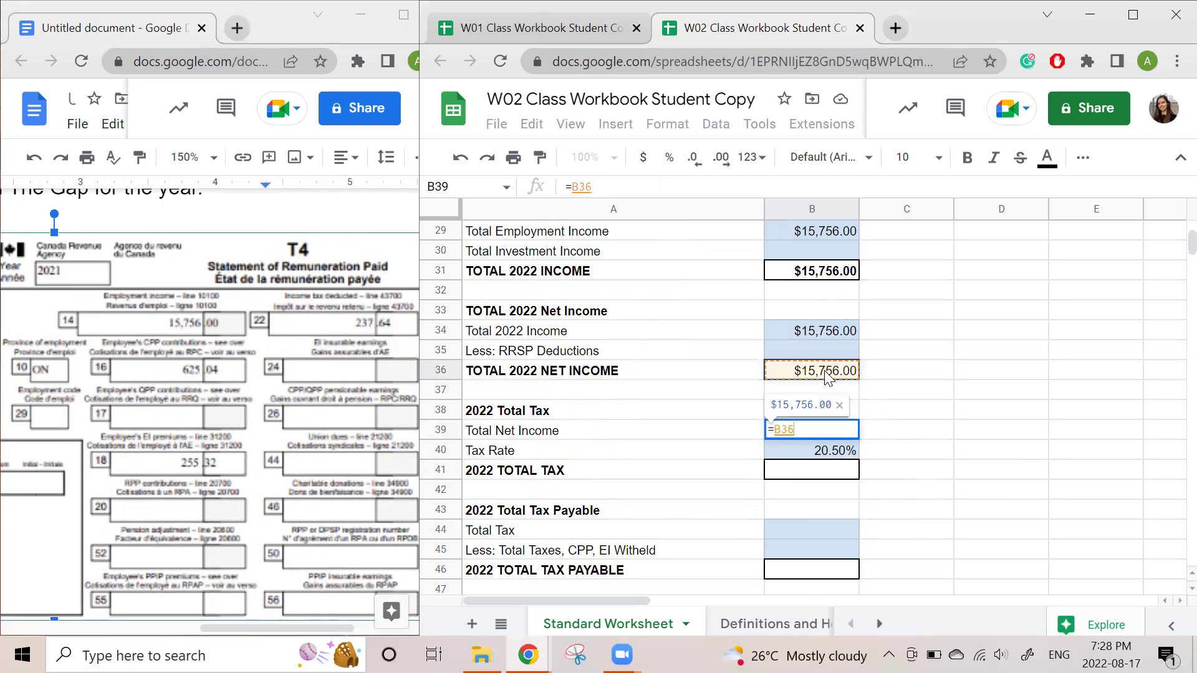
key(Return)
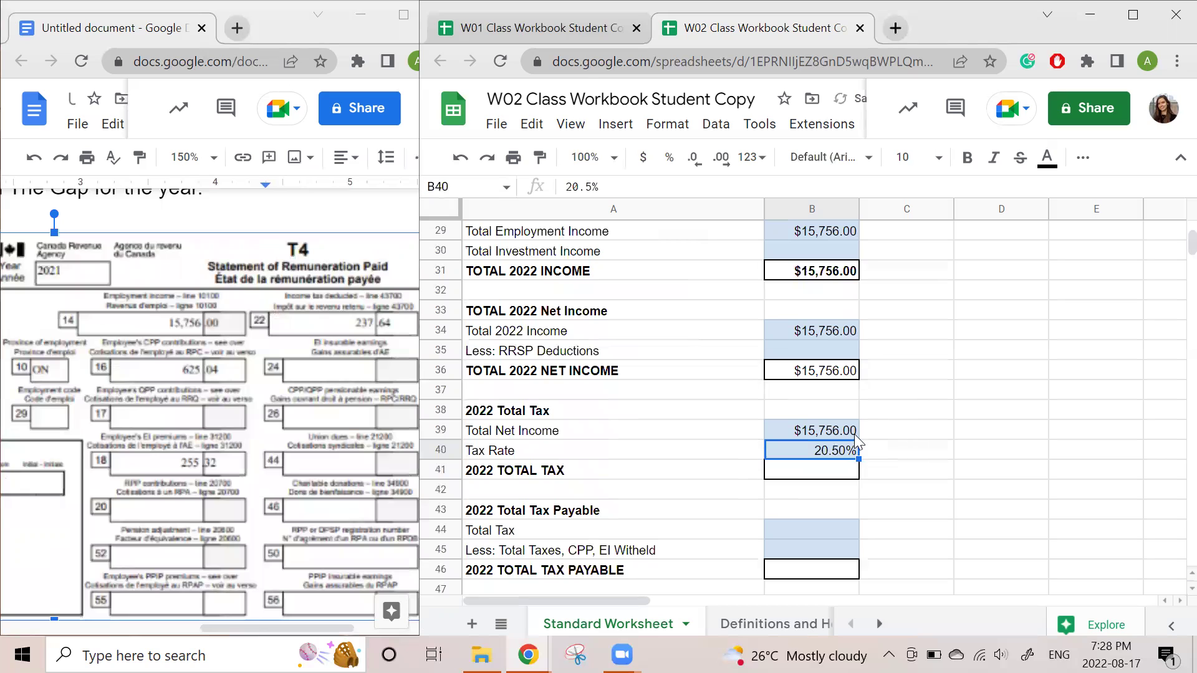
Calculate 2022 TOTAL TAX in B41 as net income B39 times tax rate B40, rounded to 2 places with ROUND
scroll(852, 397, down, 1)
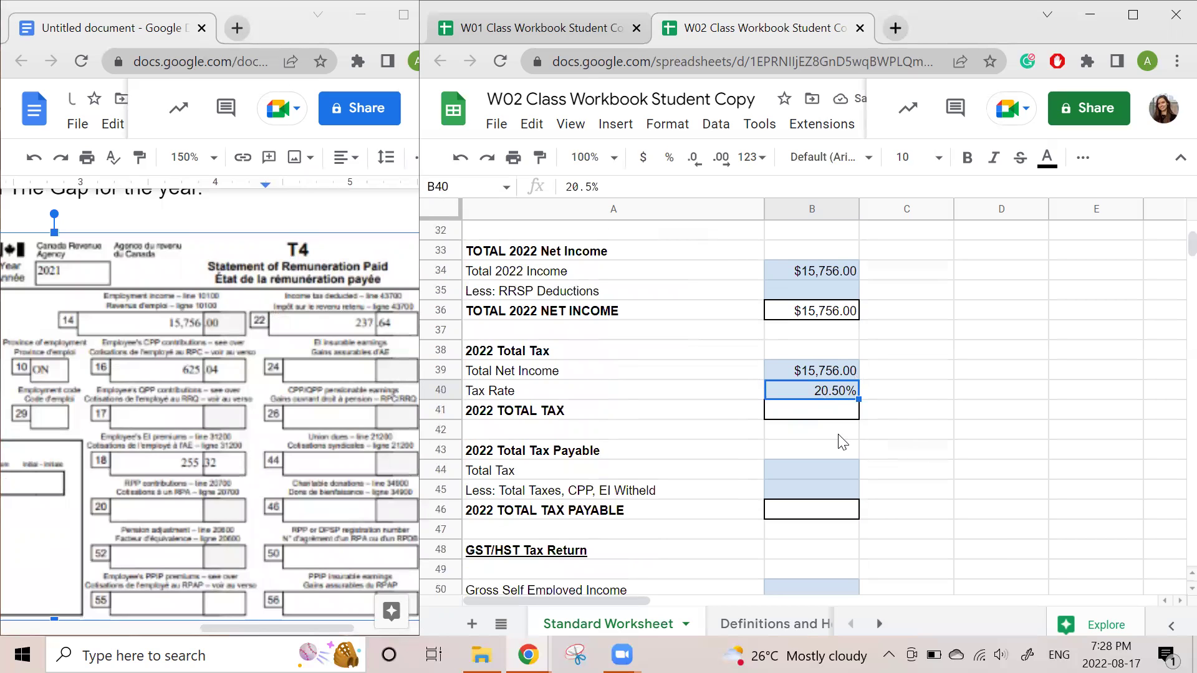
click(818, 417)
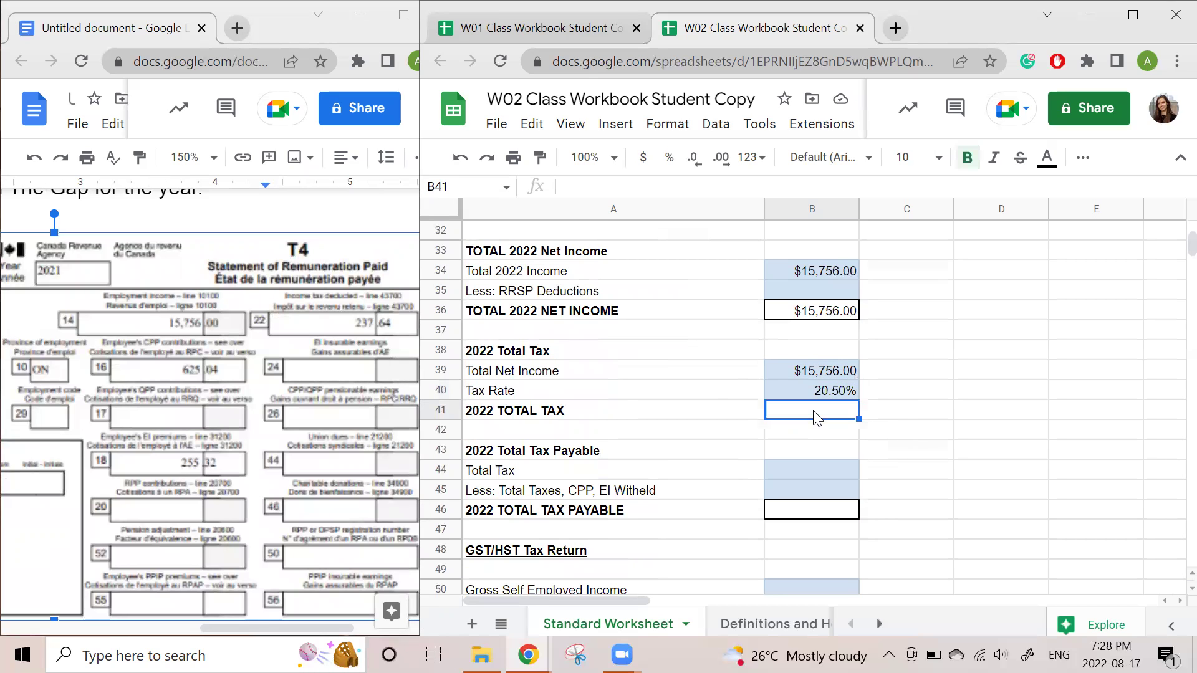
text(=)
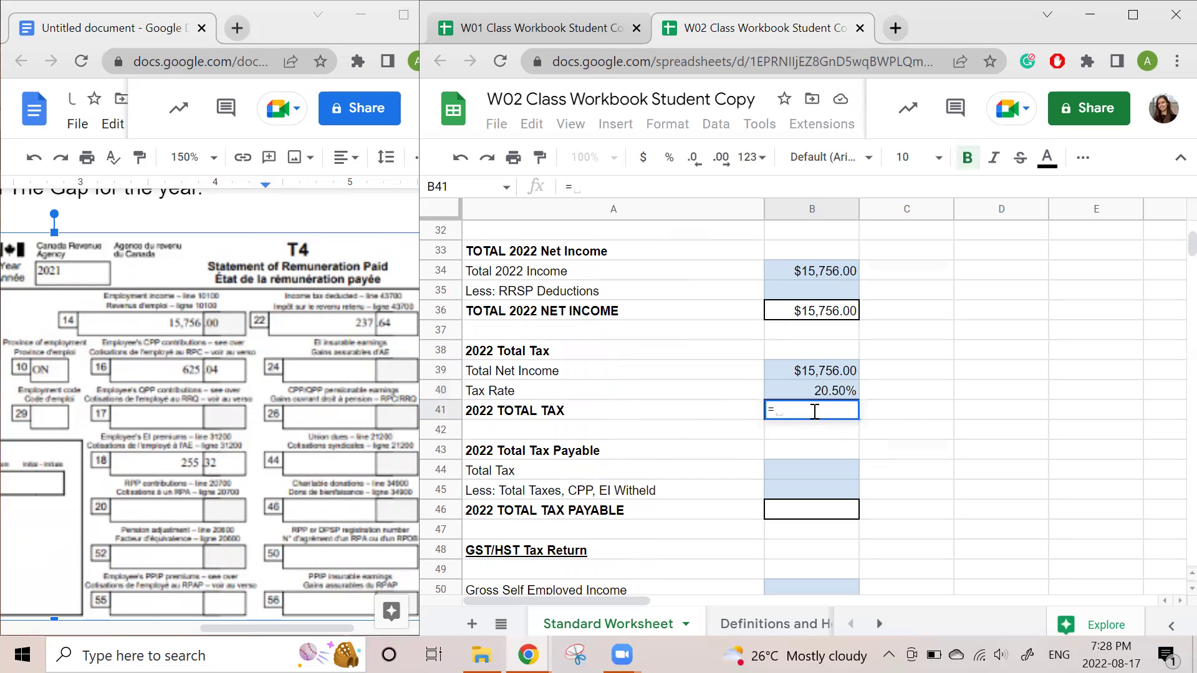
text(round)
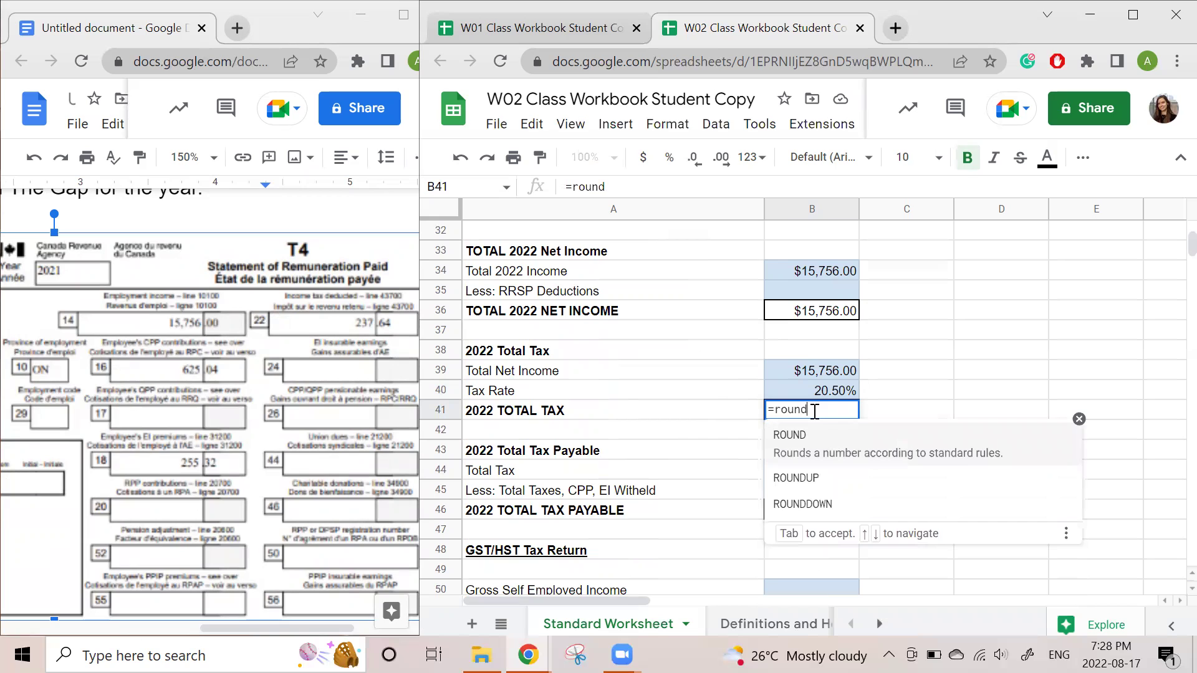
text(()
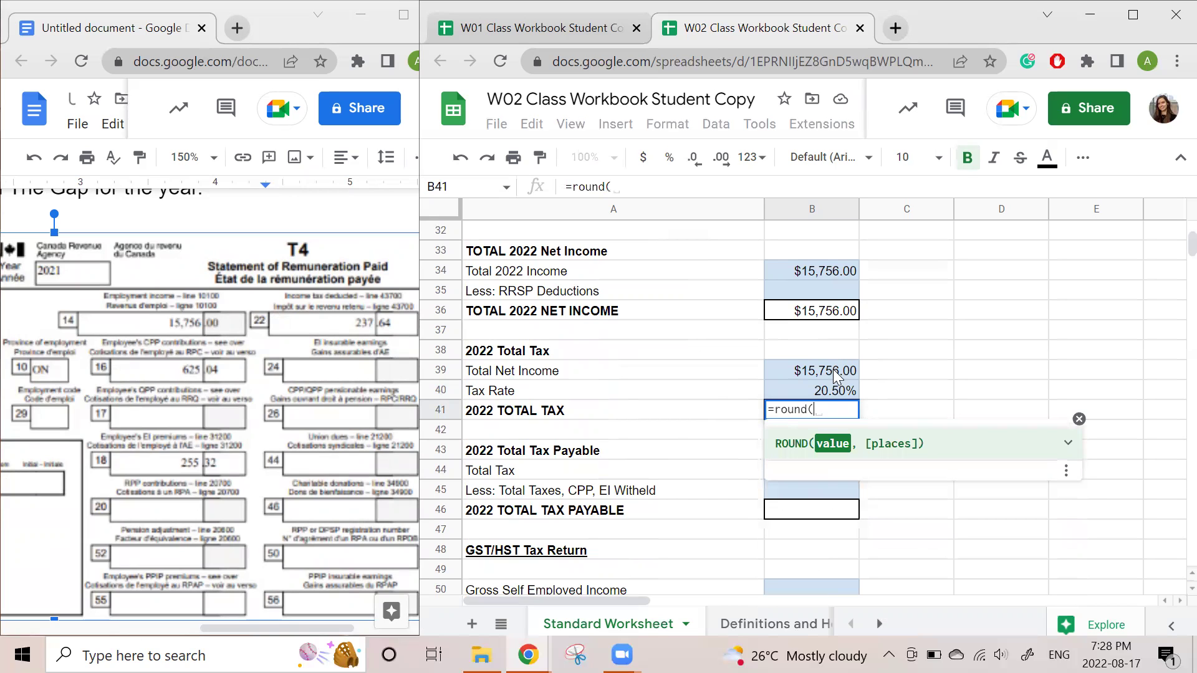
click(836, 377)
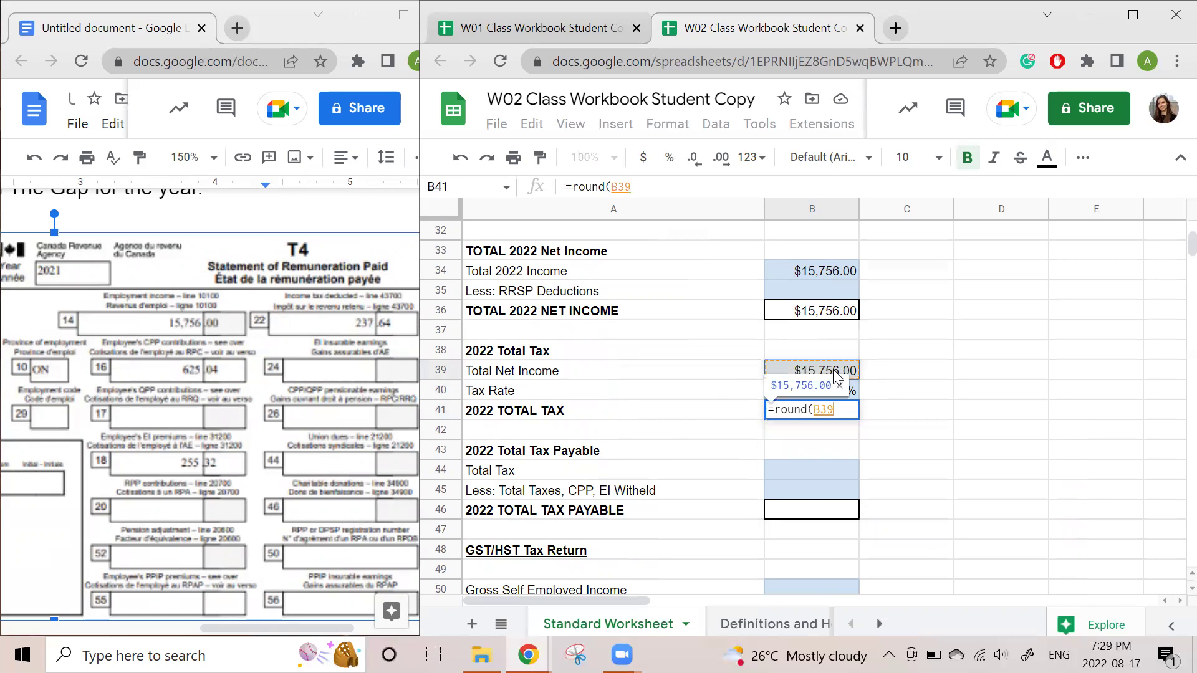
text(*)
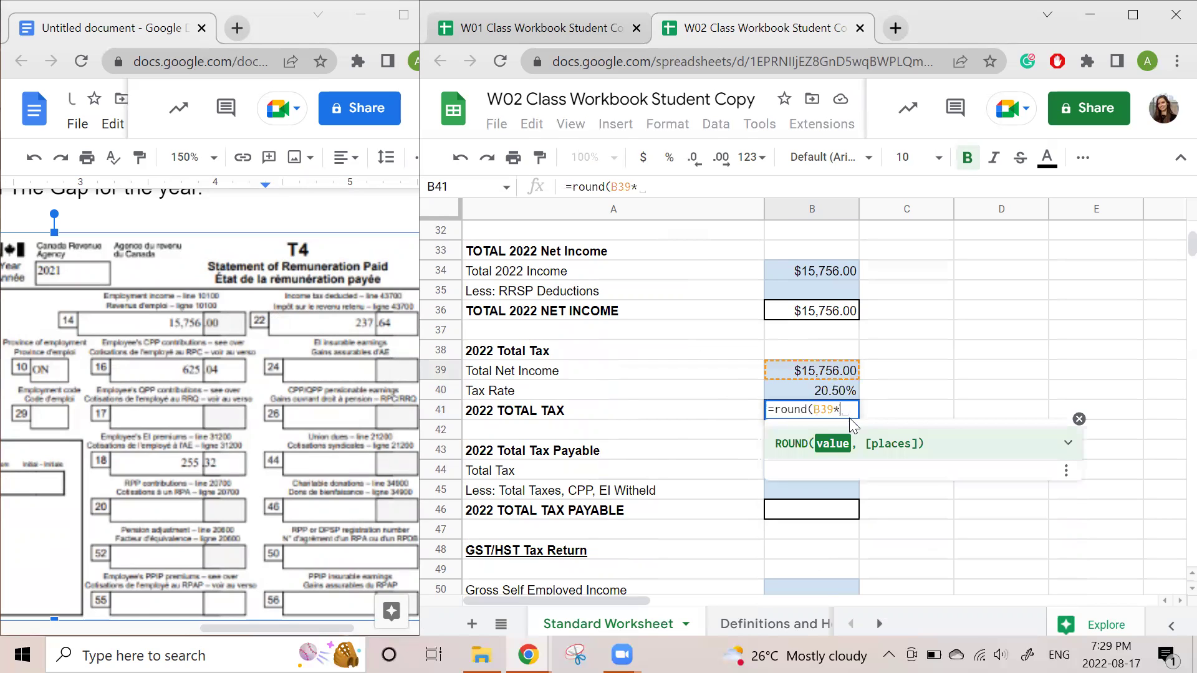
click(848, 392)
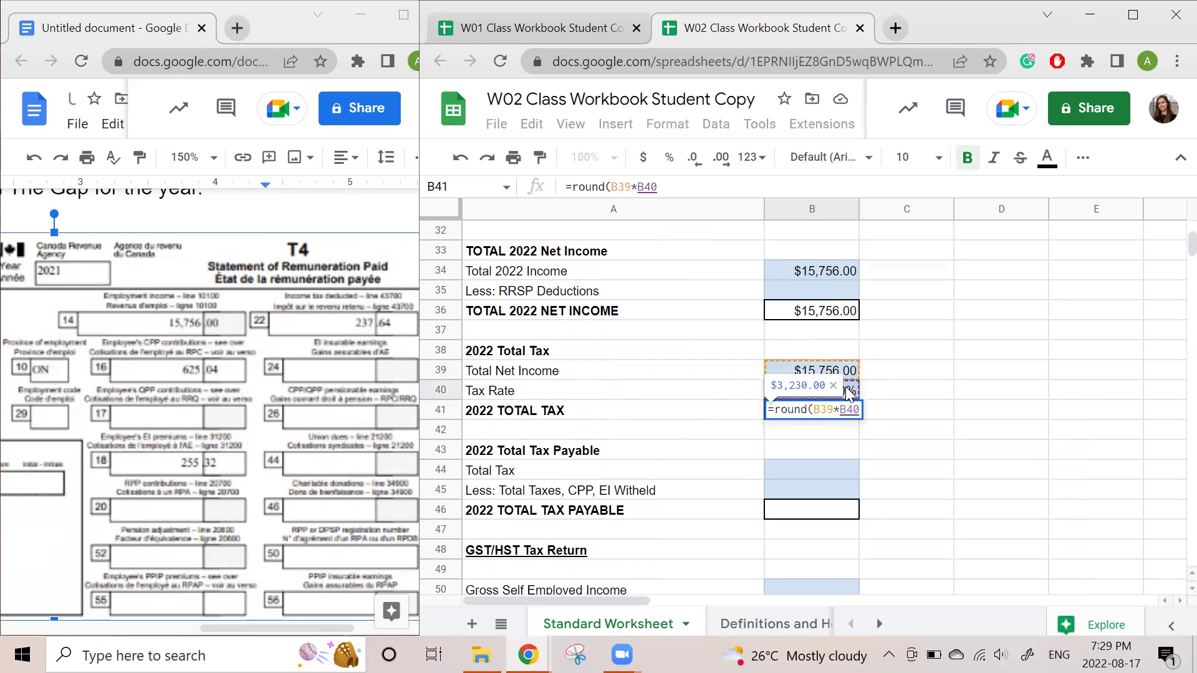
text(,)
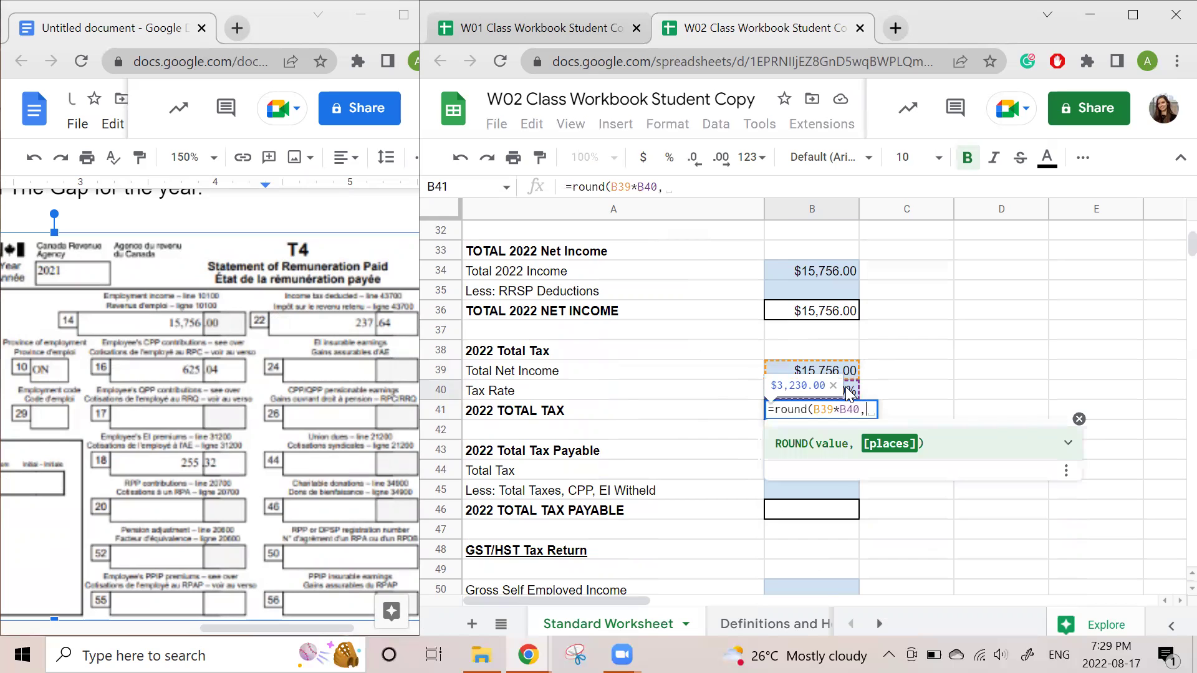
text(2)
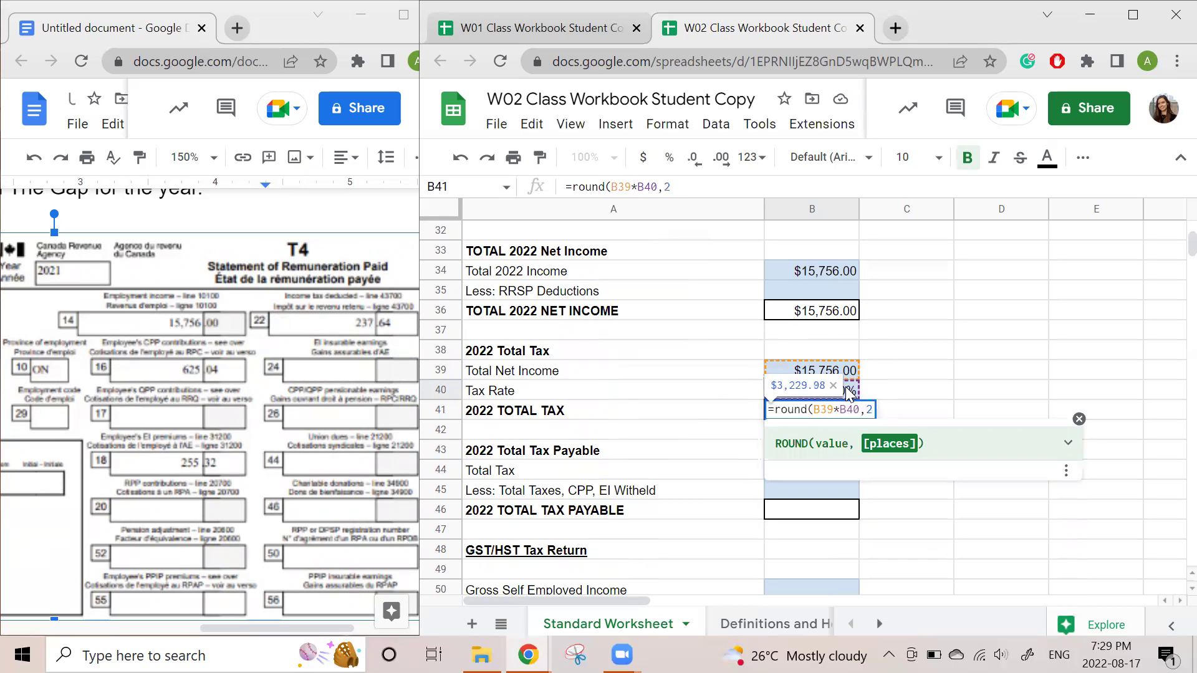
text())
key(Return)
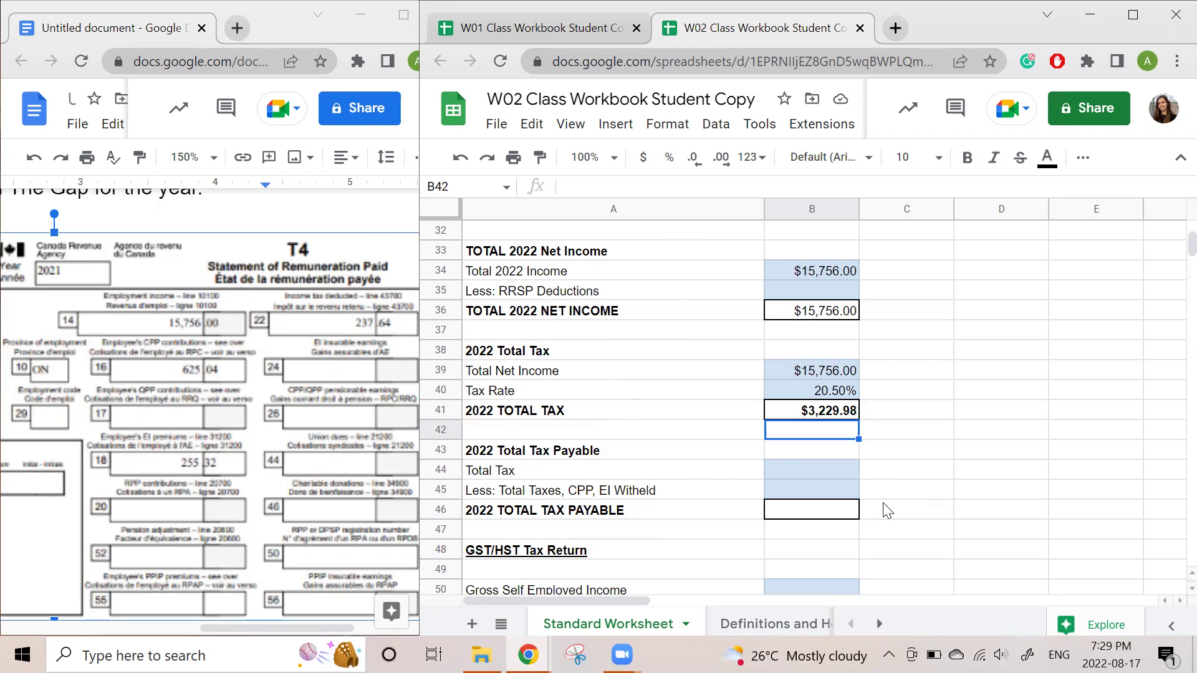
Link Total Tax in B44 to the 2022 total tax in B41
scroll(886, 510, down, 1)
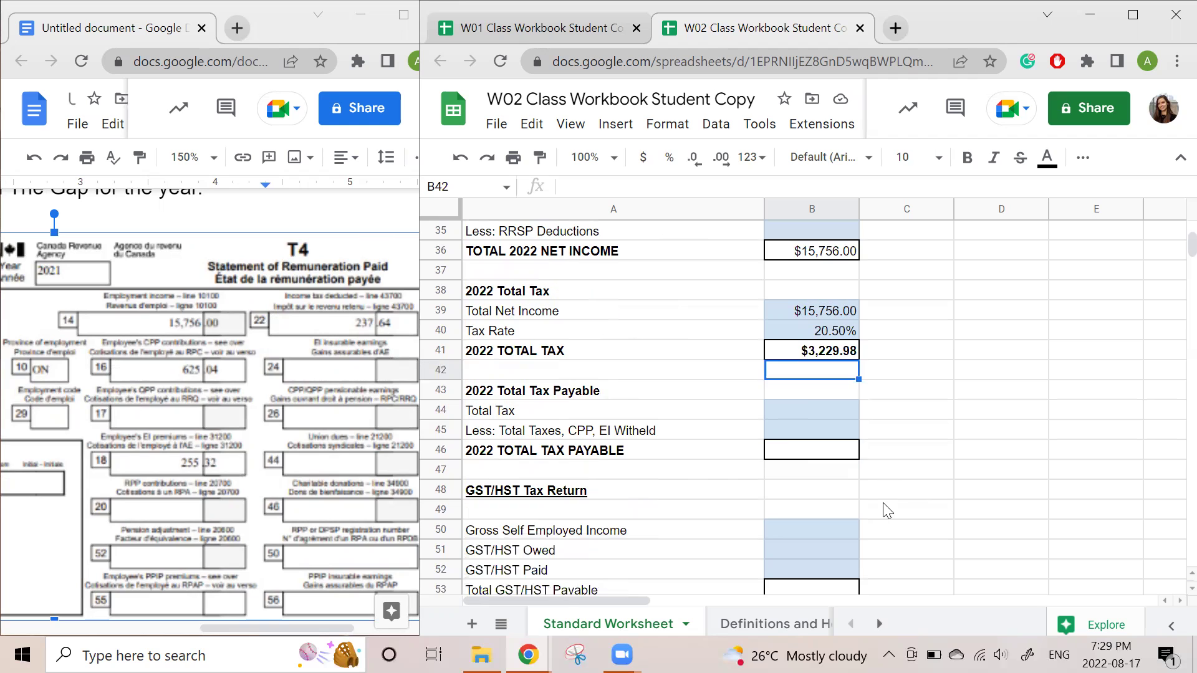
click(805, 407)
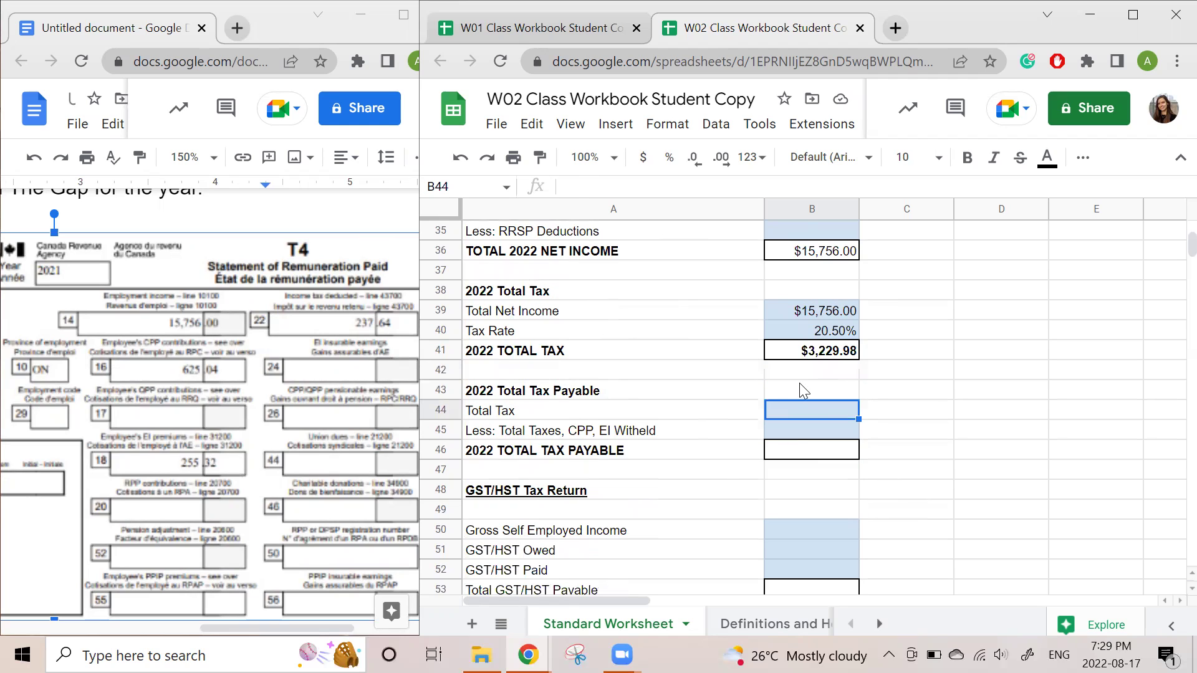
text(=)
click(838, 354)
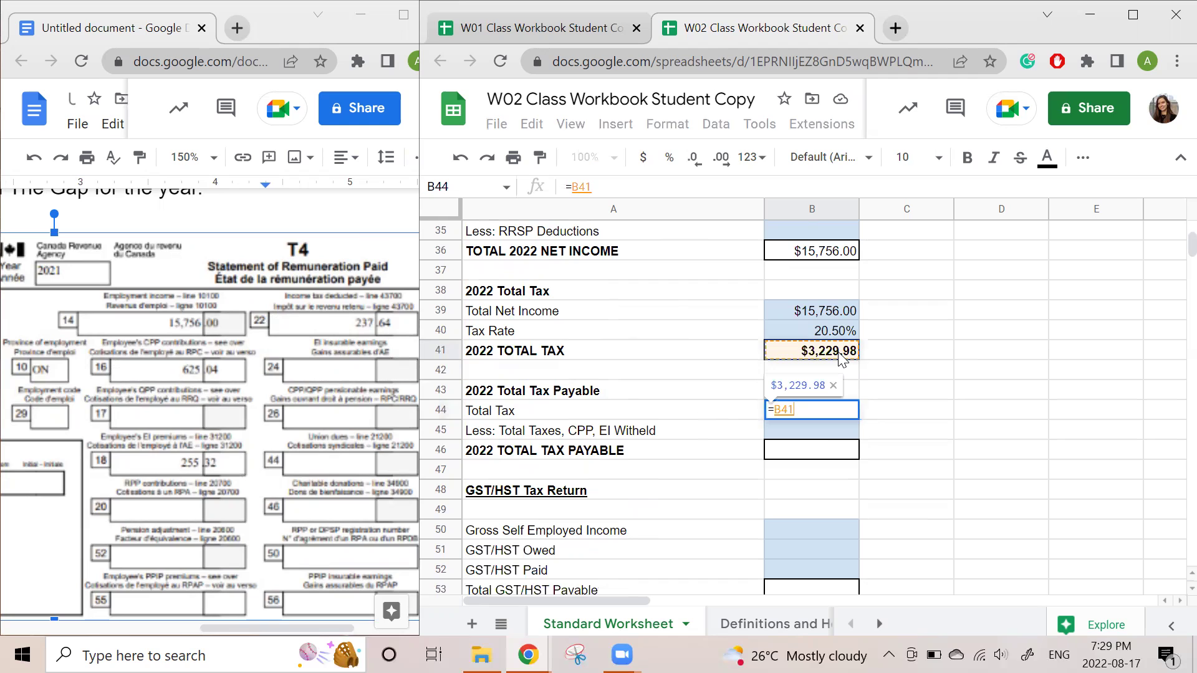
key(Return)
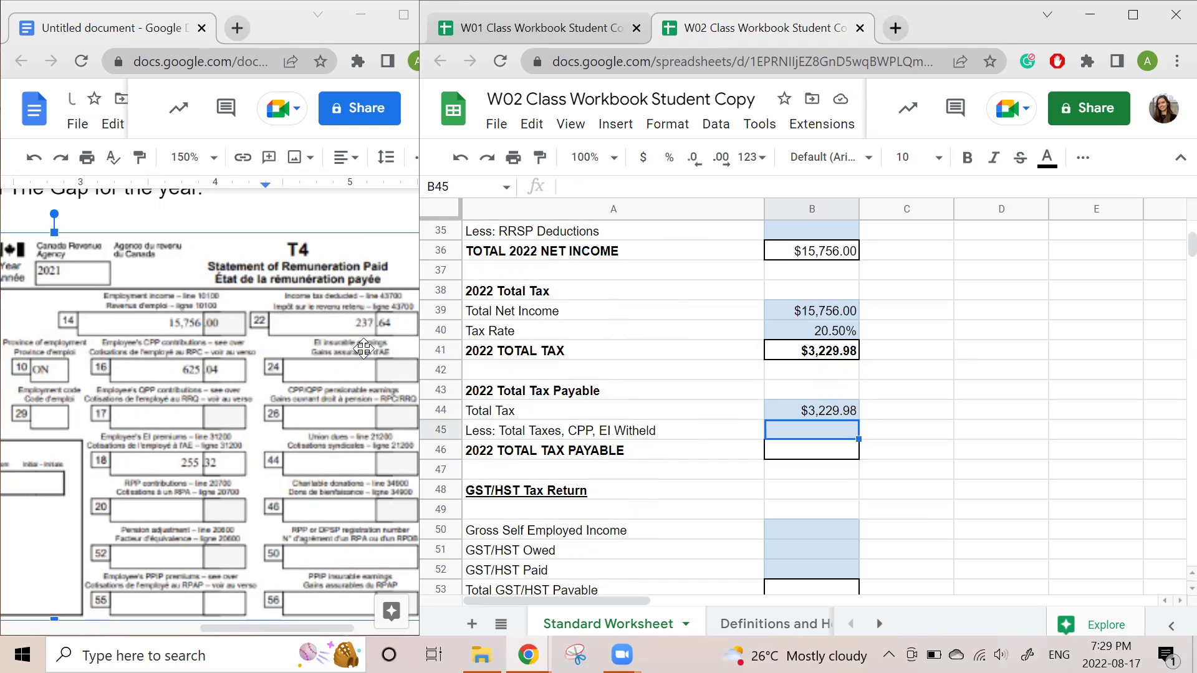
Enter the T4's withheld income tax, CPP and EI amounts in B45 as the sum =237.64+625.04+255.32
click(612, 187)
text(=)
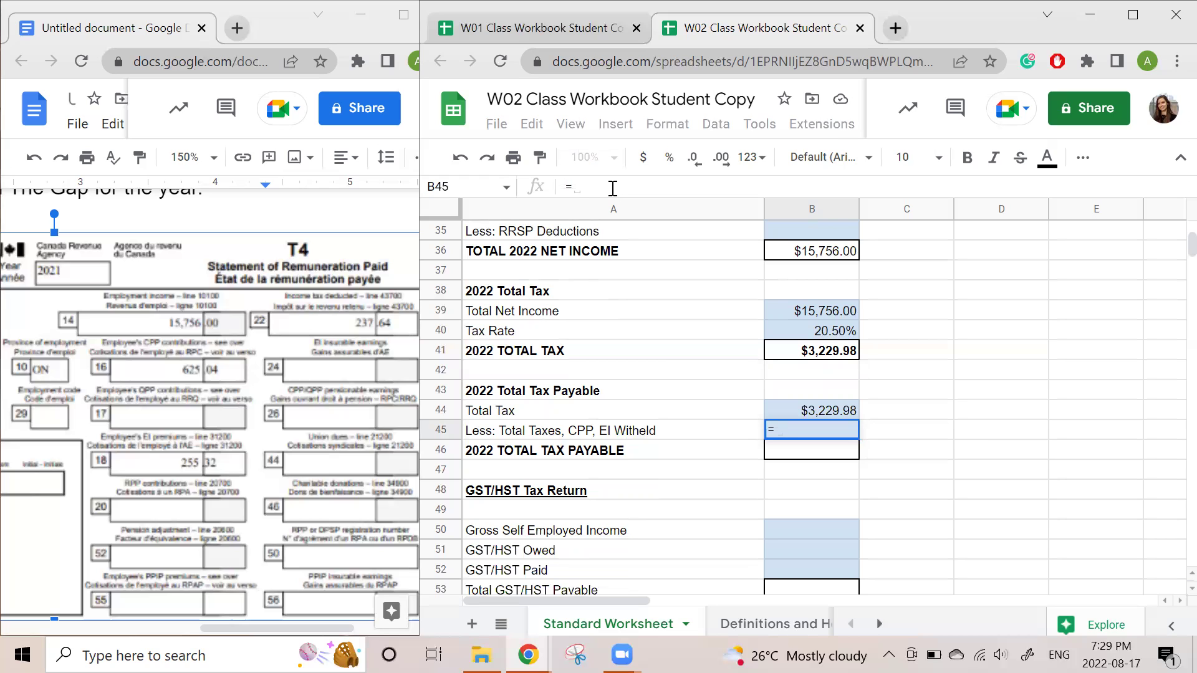
text(237)
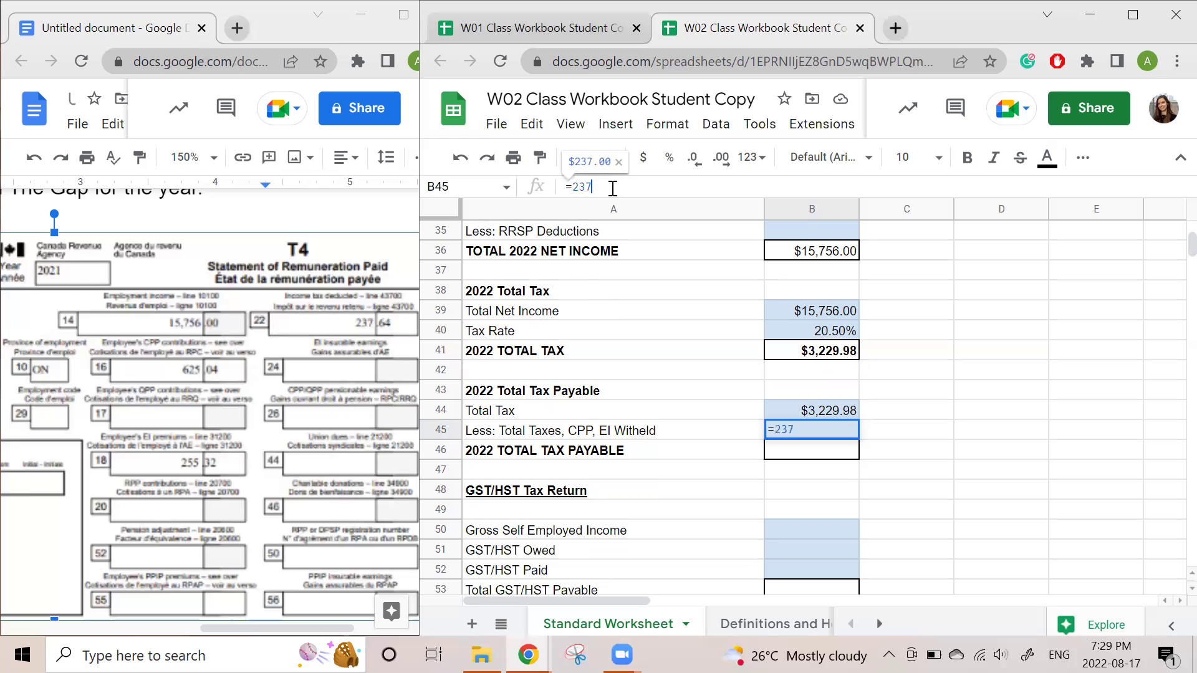
text(.64+)
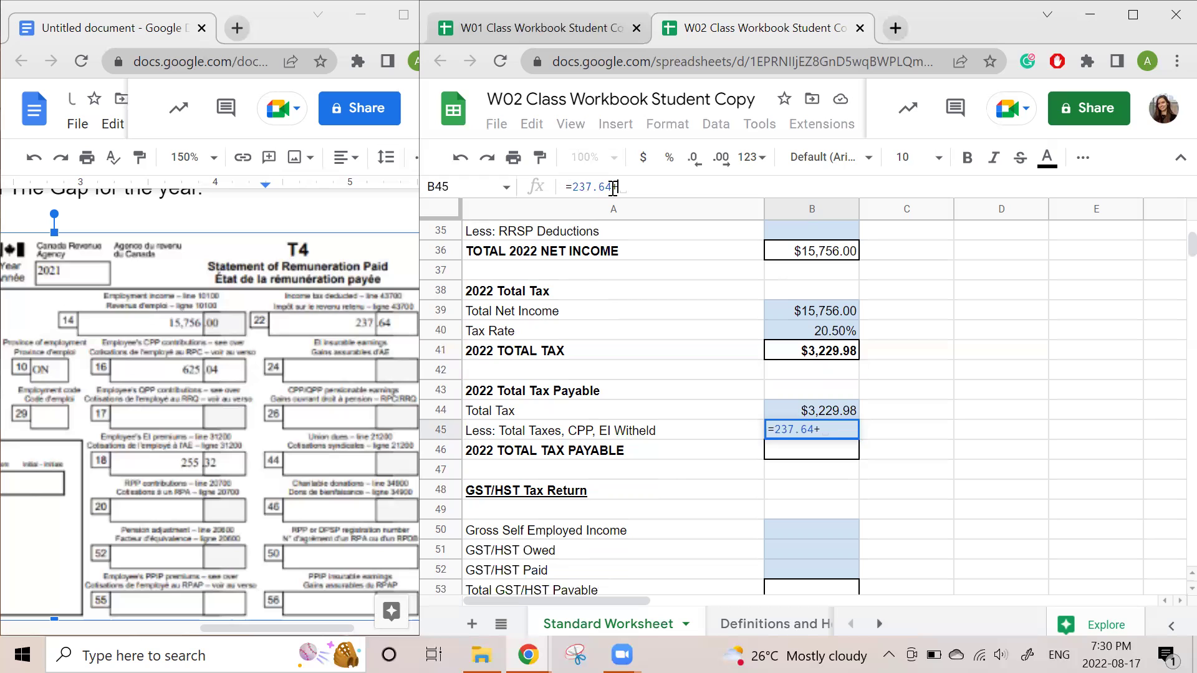
text(625,)
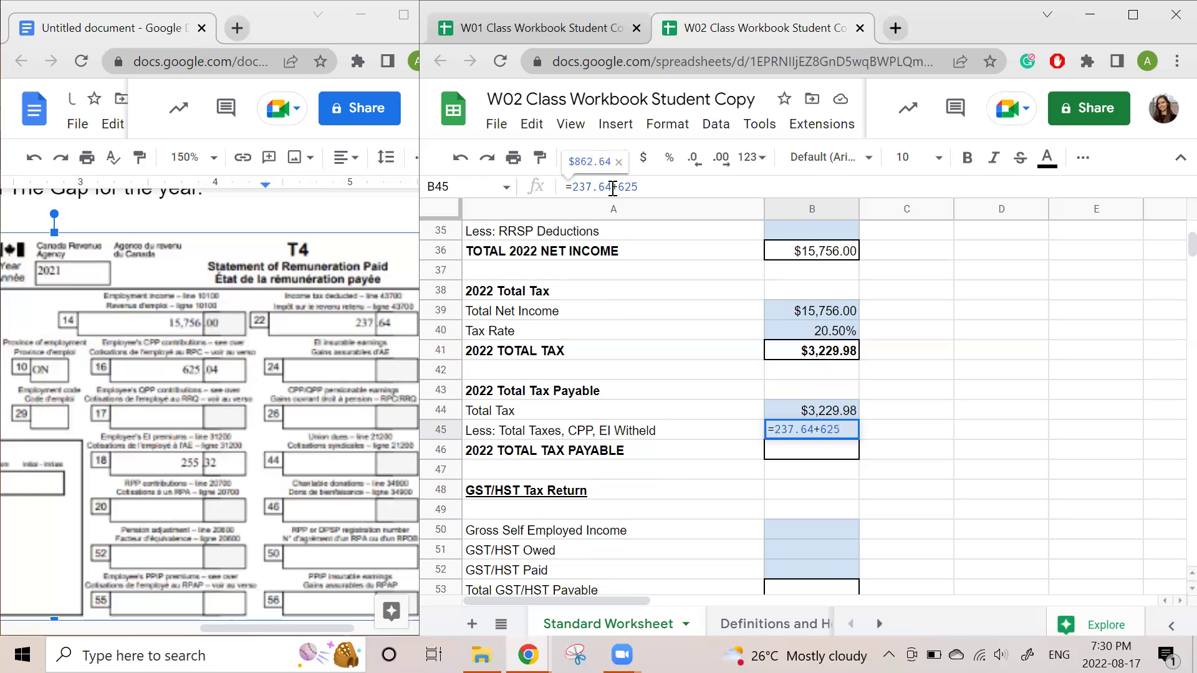
key(BackSpace)
text(.04)
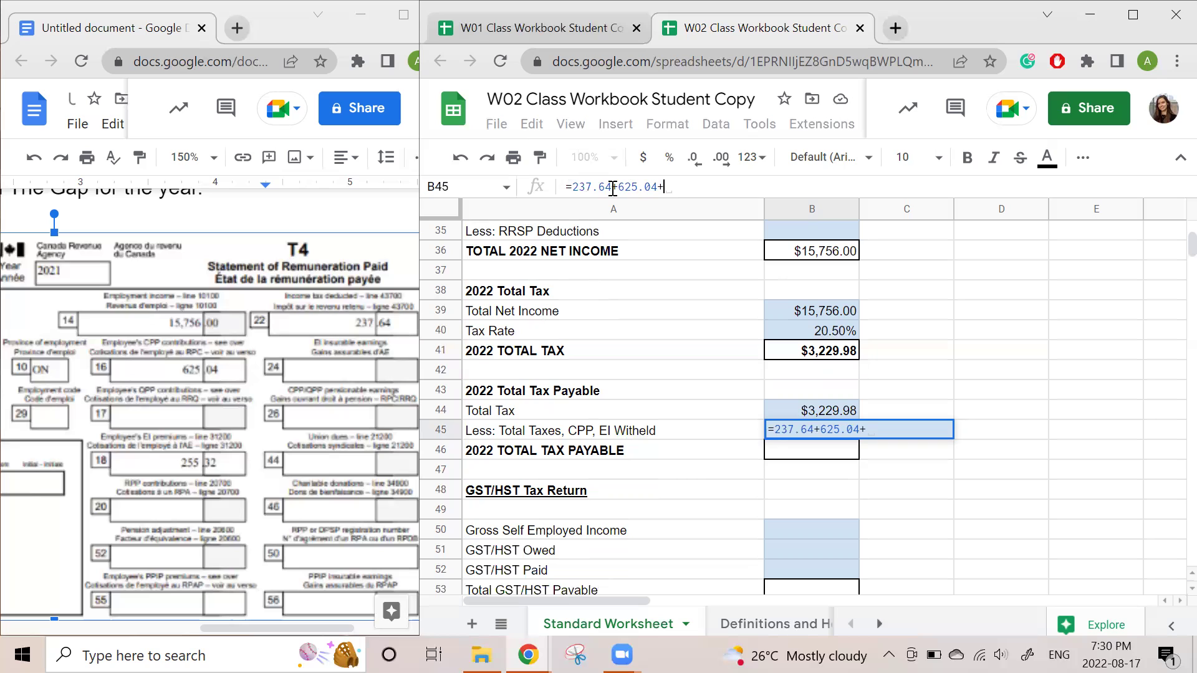
text(+255)
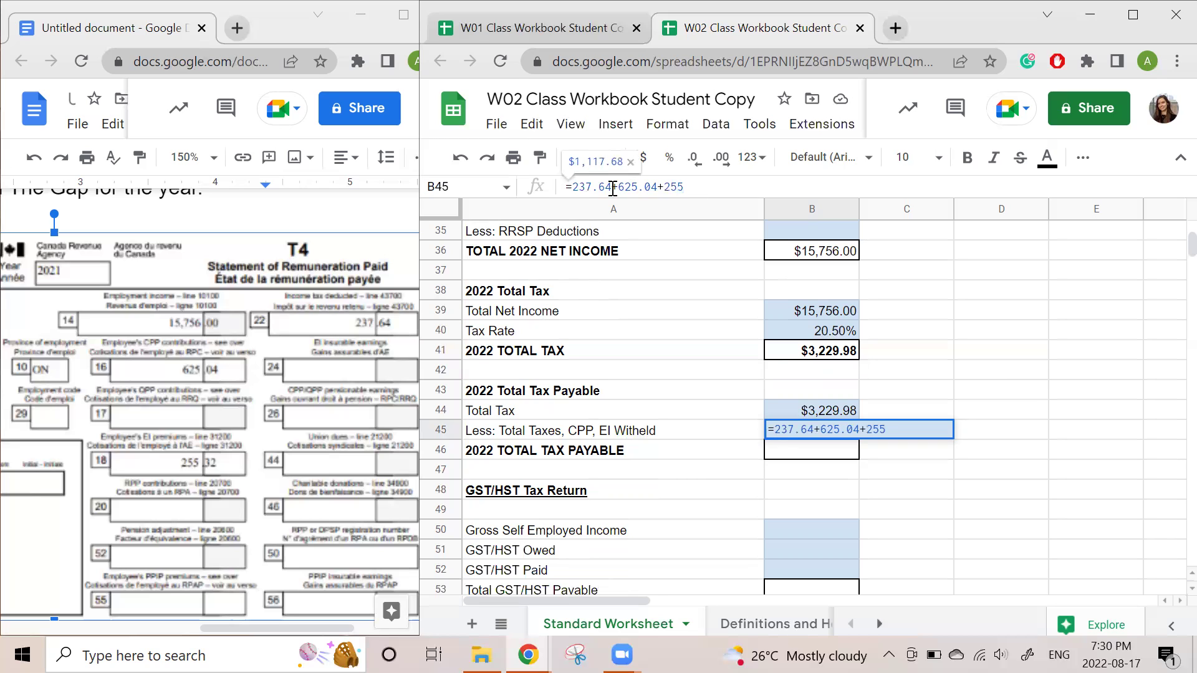
text(.32)
key(Return)
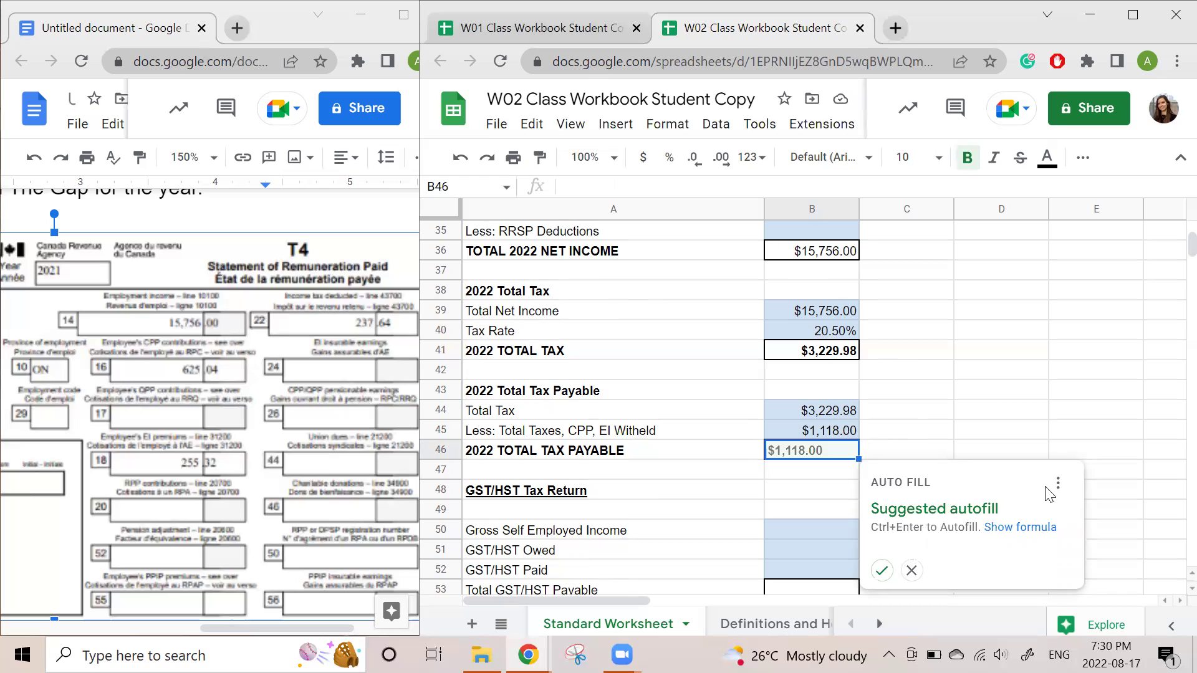
Calculate 2022 TOTAL TAX PAYABLE in B46 as total tax B44 minus the withheld amounts in B45
text(=)
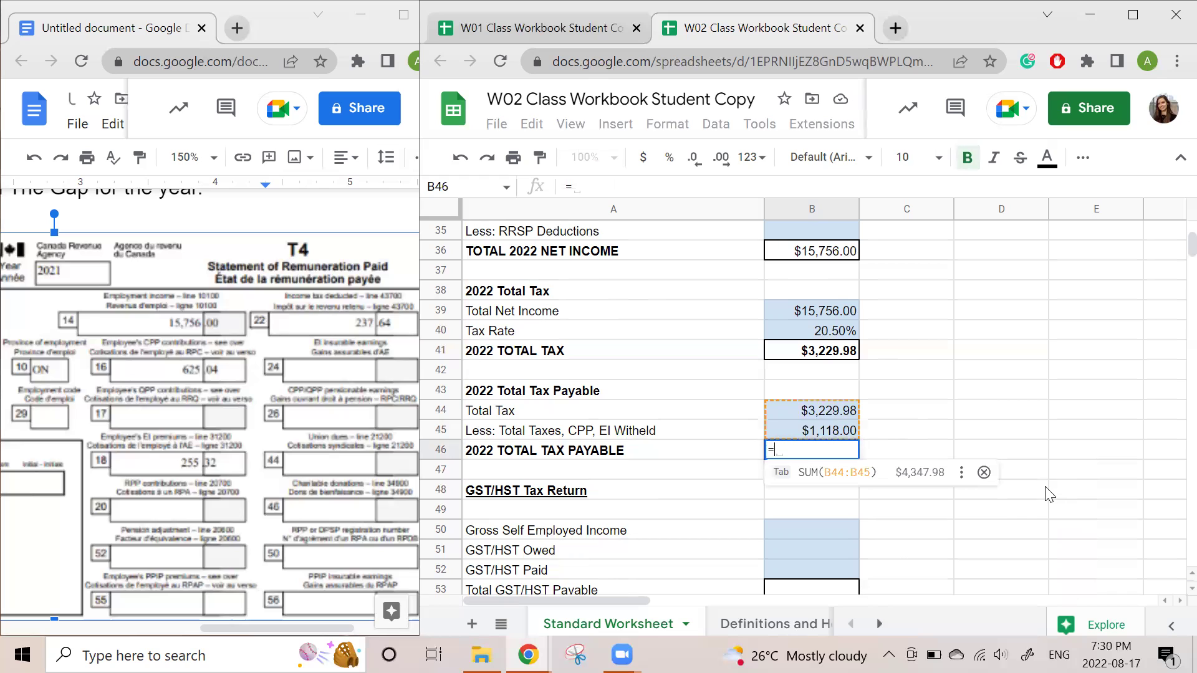
click(828, 409)
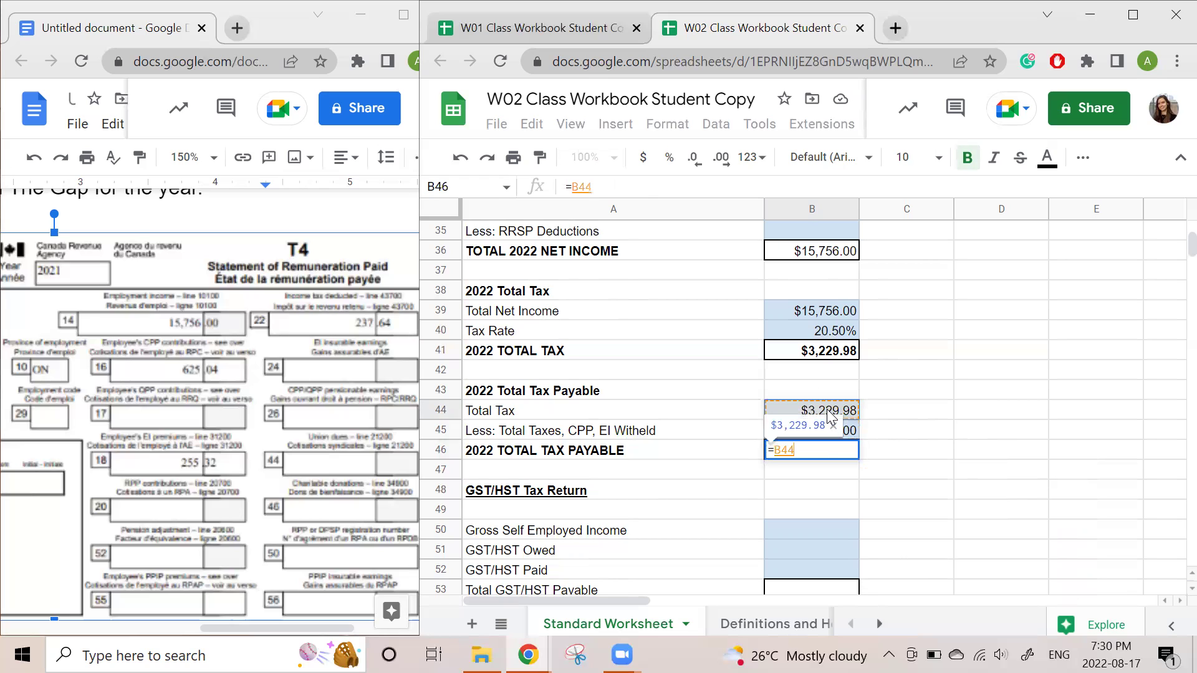
text(-)
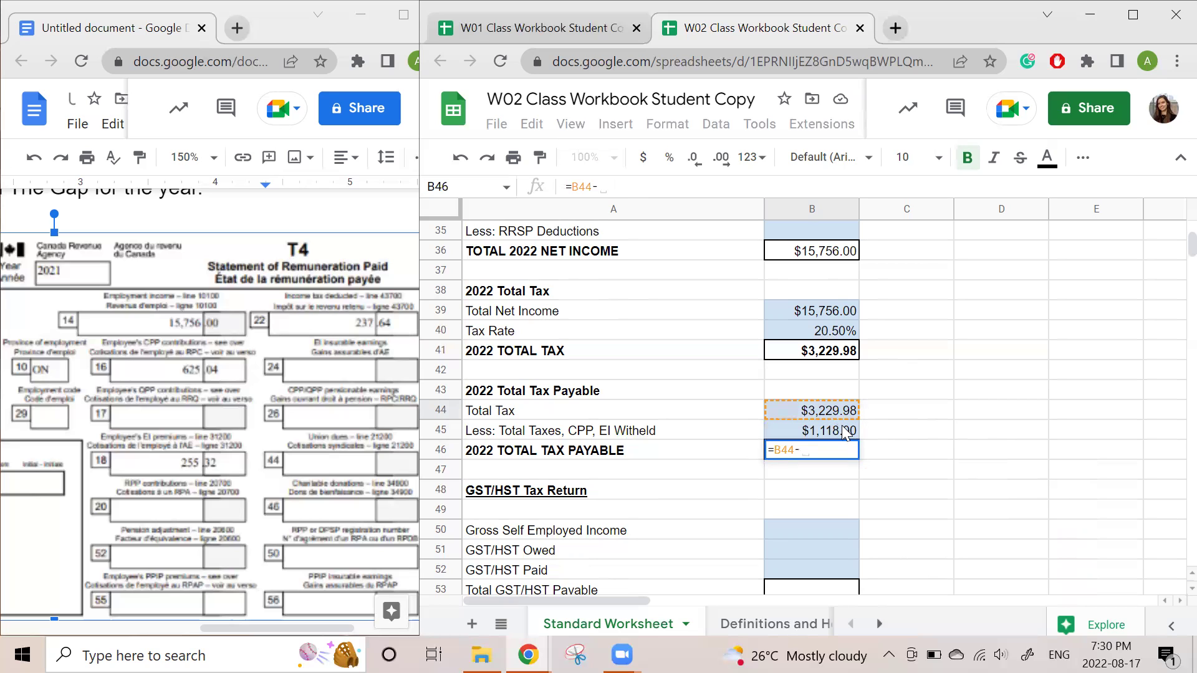
click(835, 429)
key(Return)
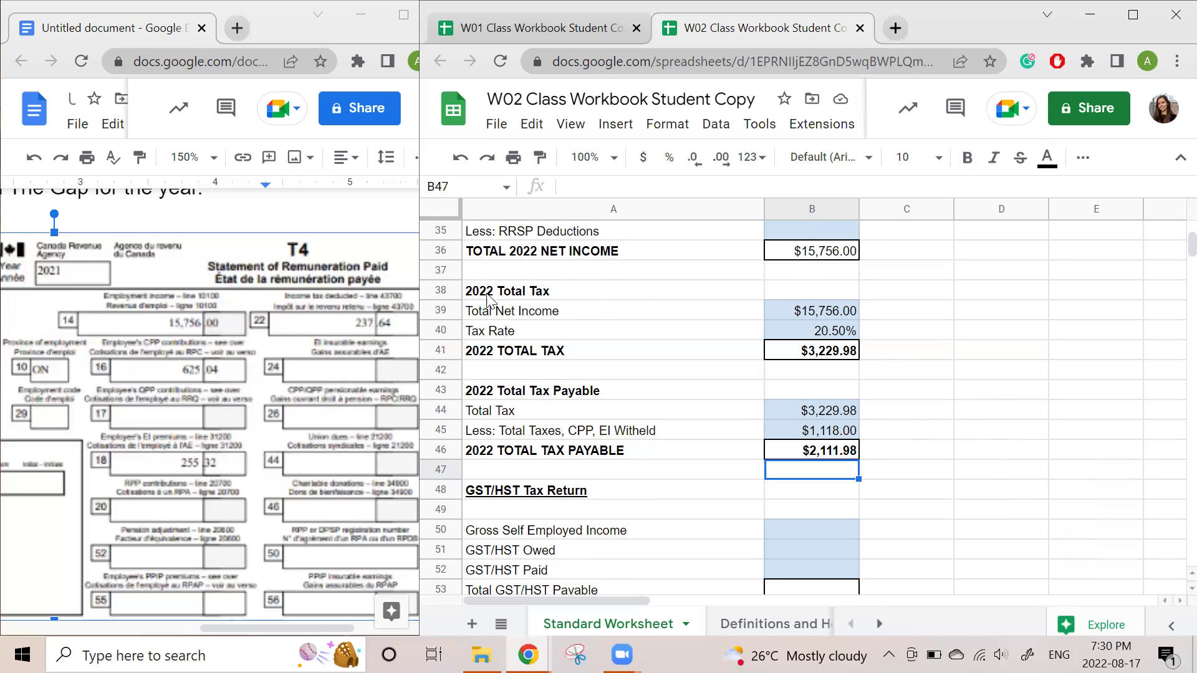
Review the completed worksheet, checking the formulas for total 2022 income in B31, total tax in B41 and total tax payable in B46
scroll(930, 525, down, 5)
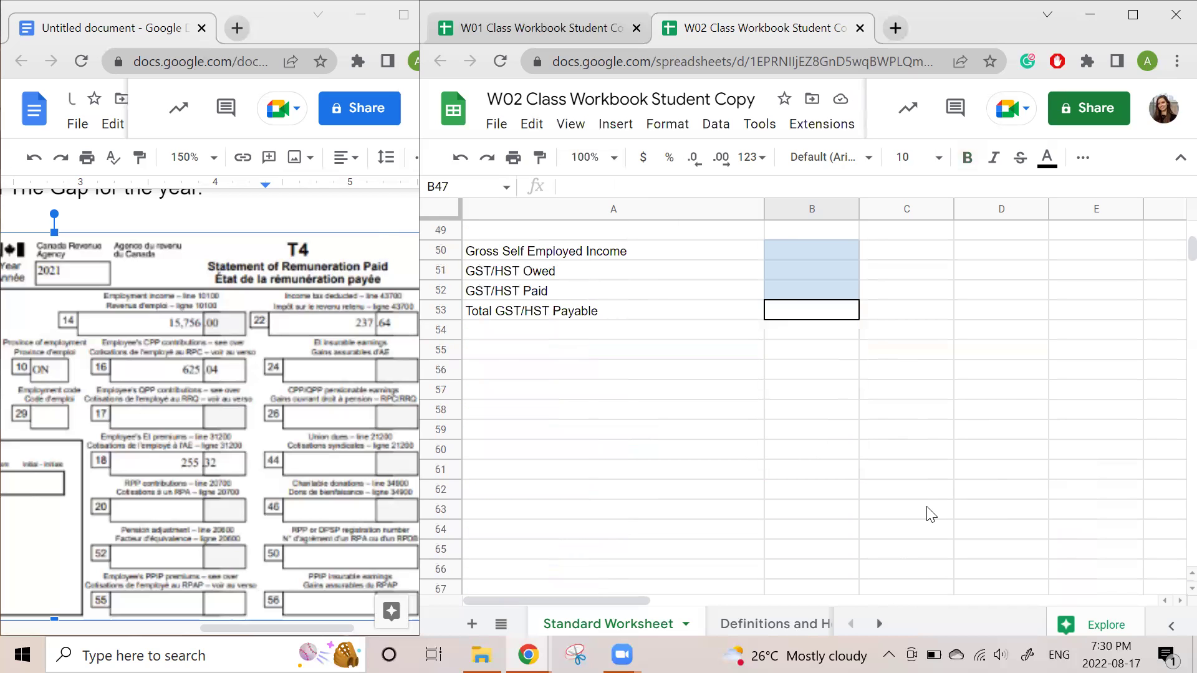
scroll(930, 515, up, 1)
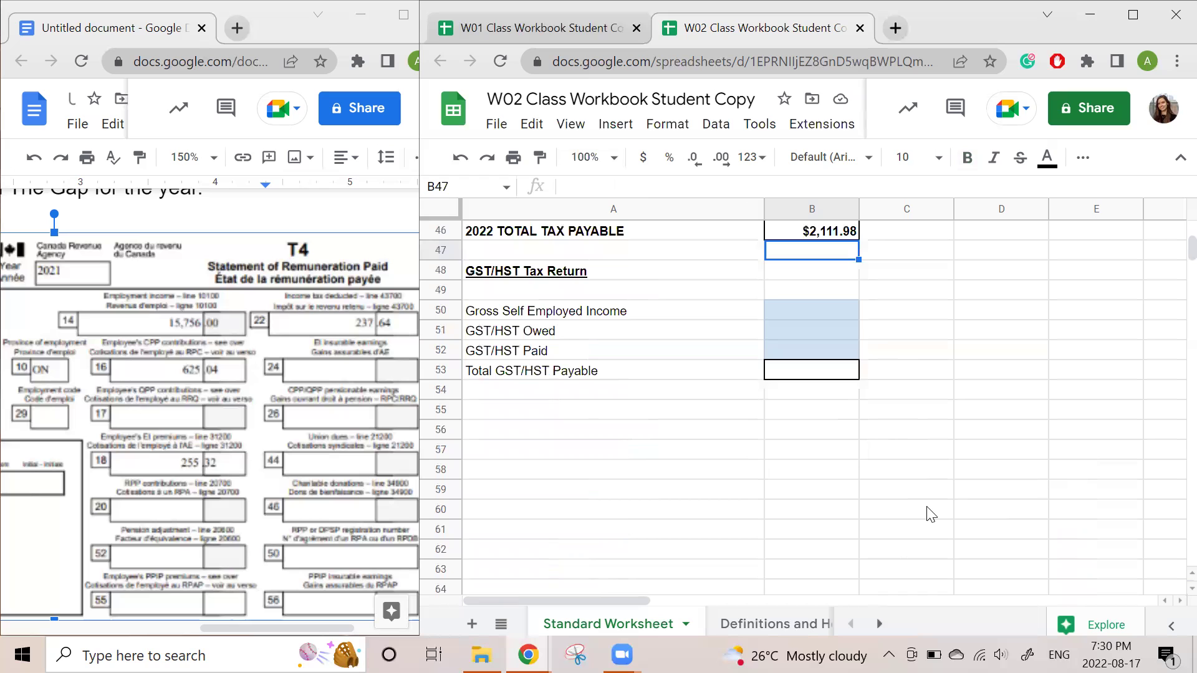
scroll(929, 514, down, 2)
scroll(930, 515, up, 4)
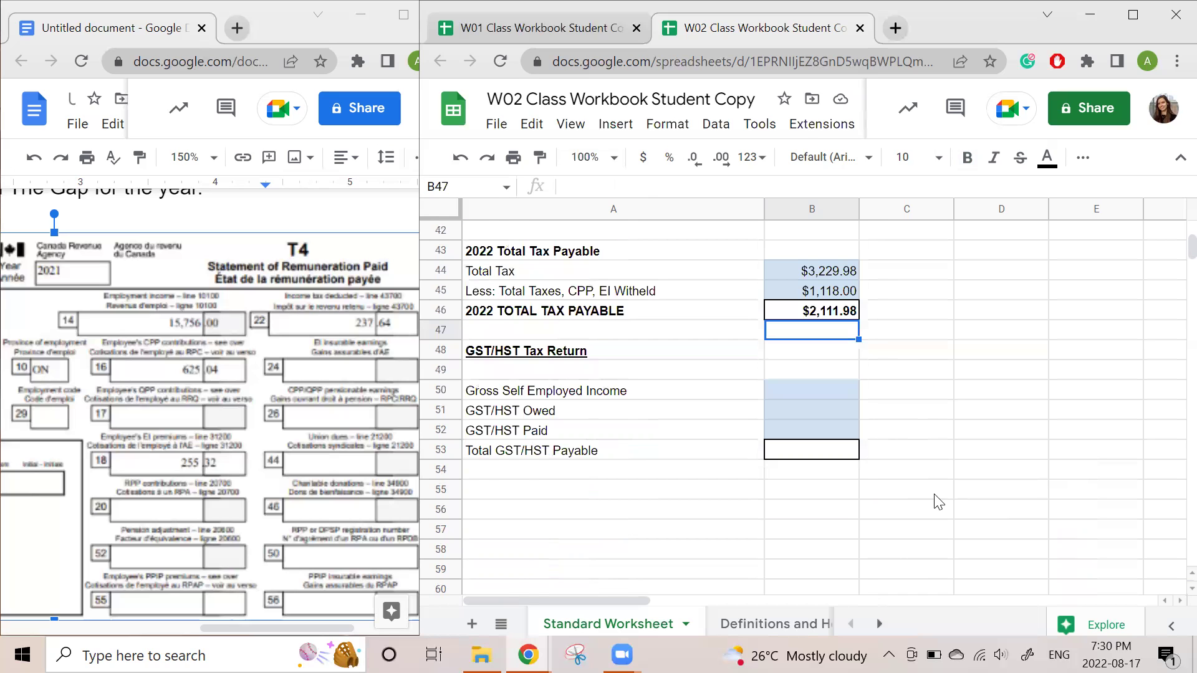
scroll(938, 502, up, 5)
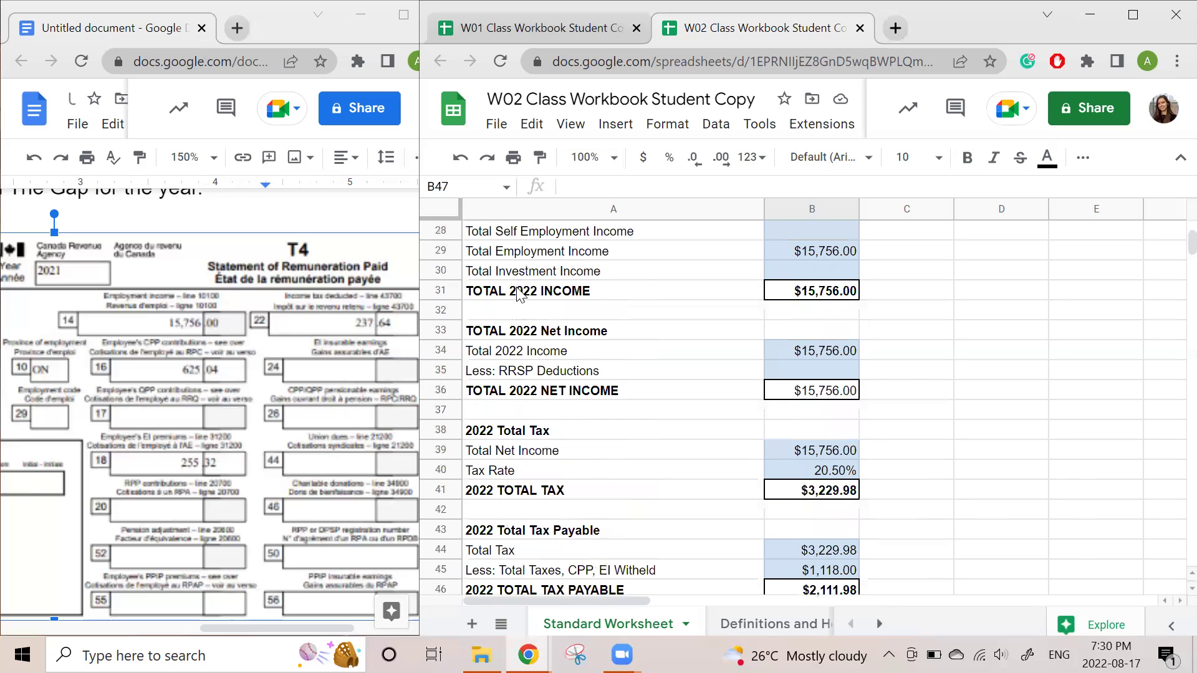
click(792, 294)
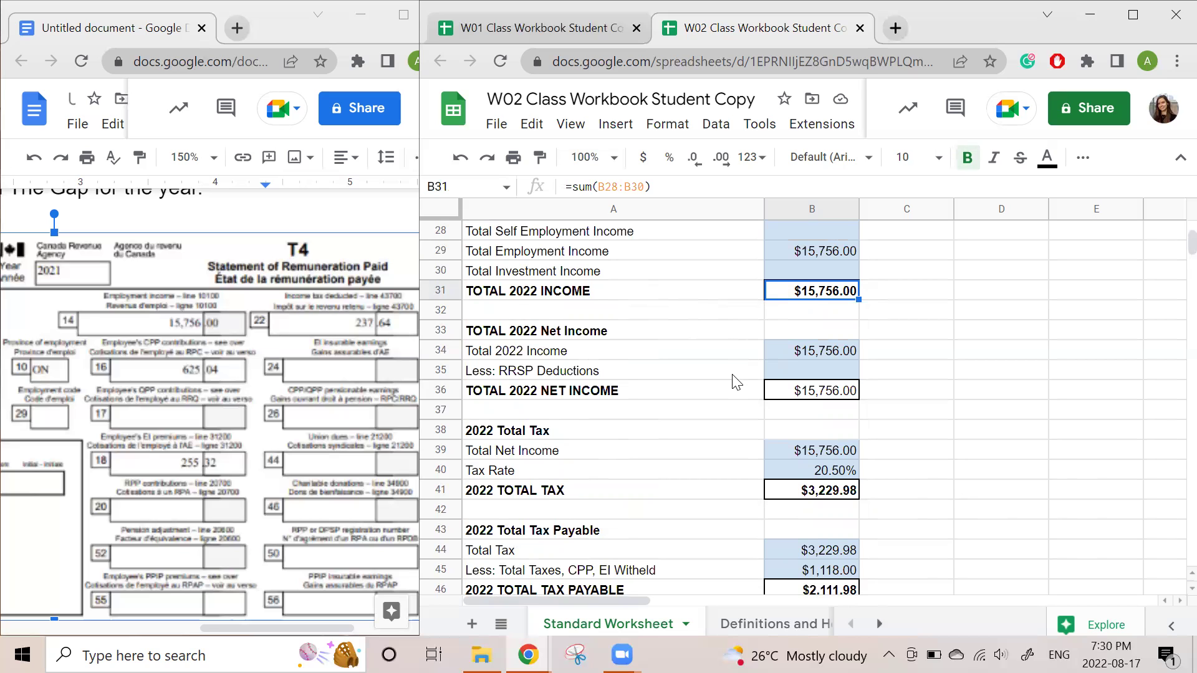
scroll(737, 380, down, 1)
click(804, 442)
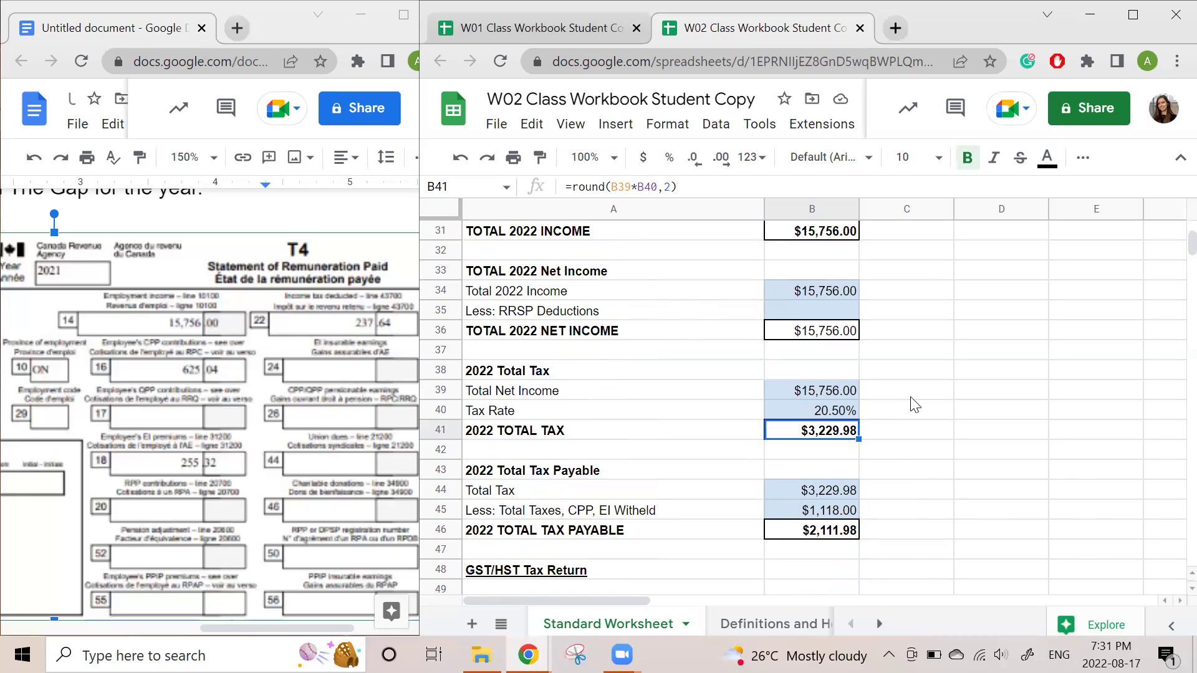
click(798, 536)
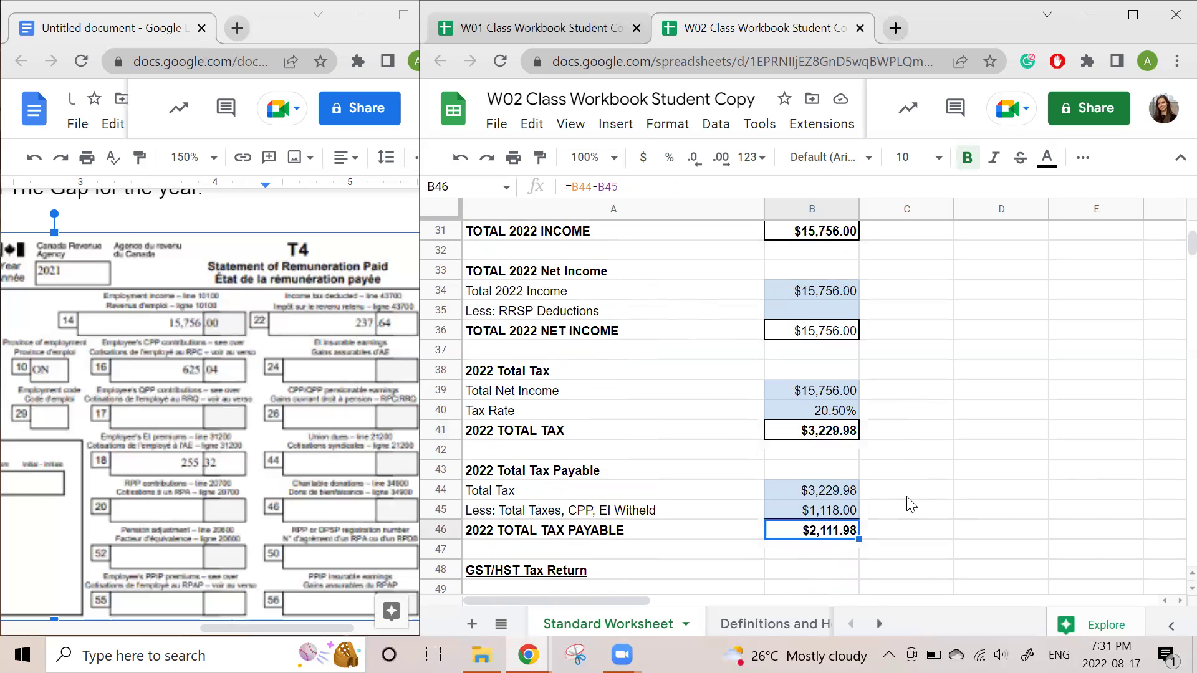
scroll(910, 505, down, 1)
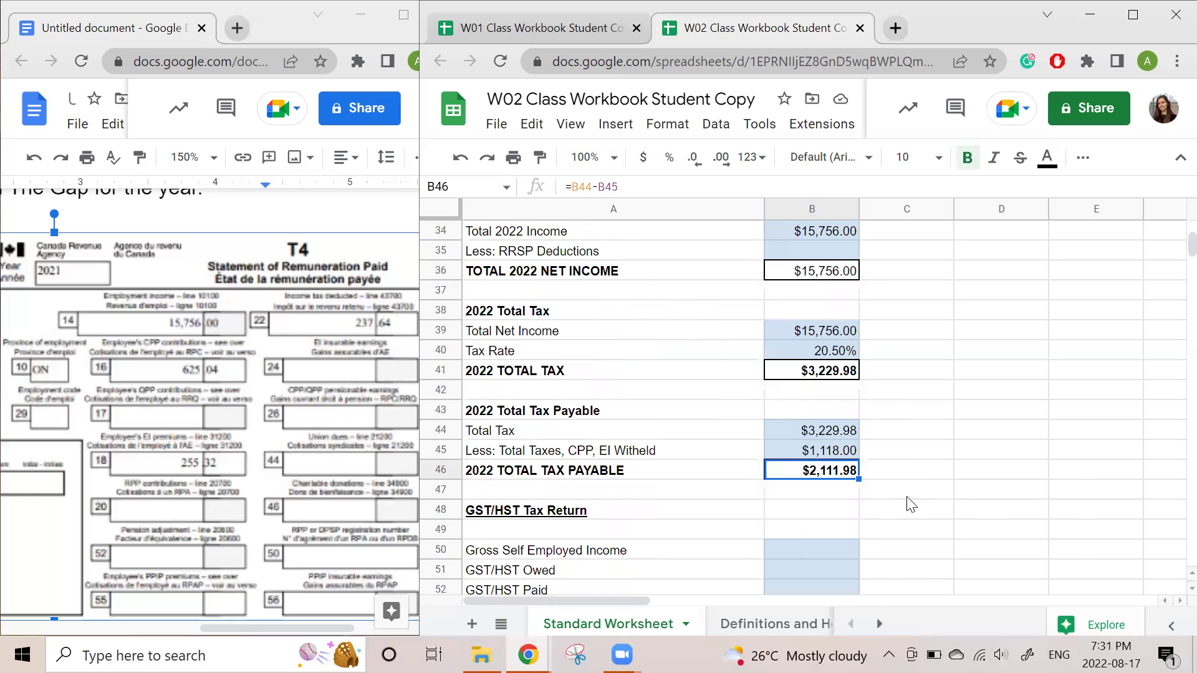
scroll(911, 505, up, 1)
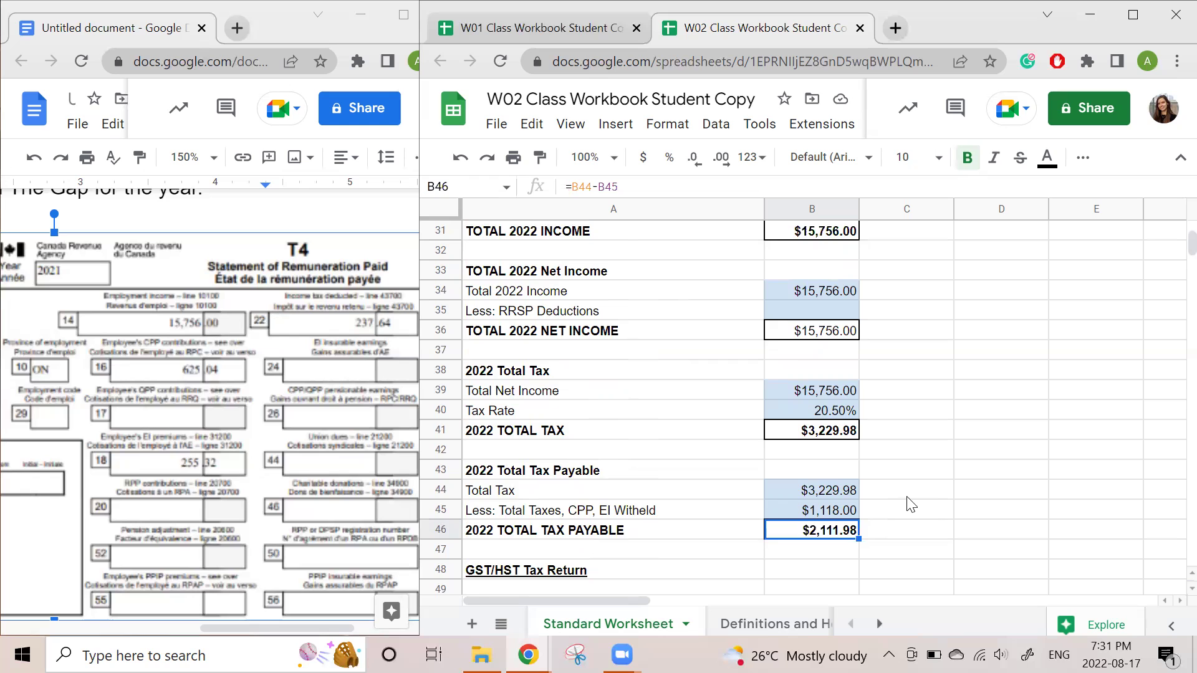
scroll(910, 505, up, 3)
scroll(911, 505, down, 4)
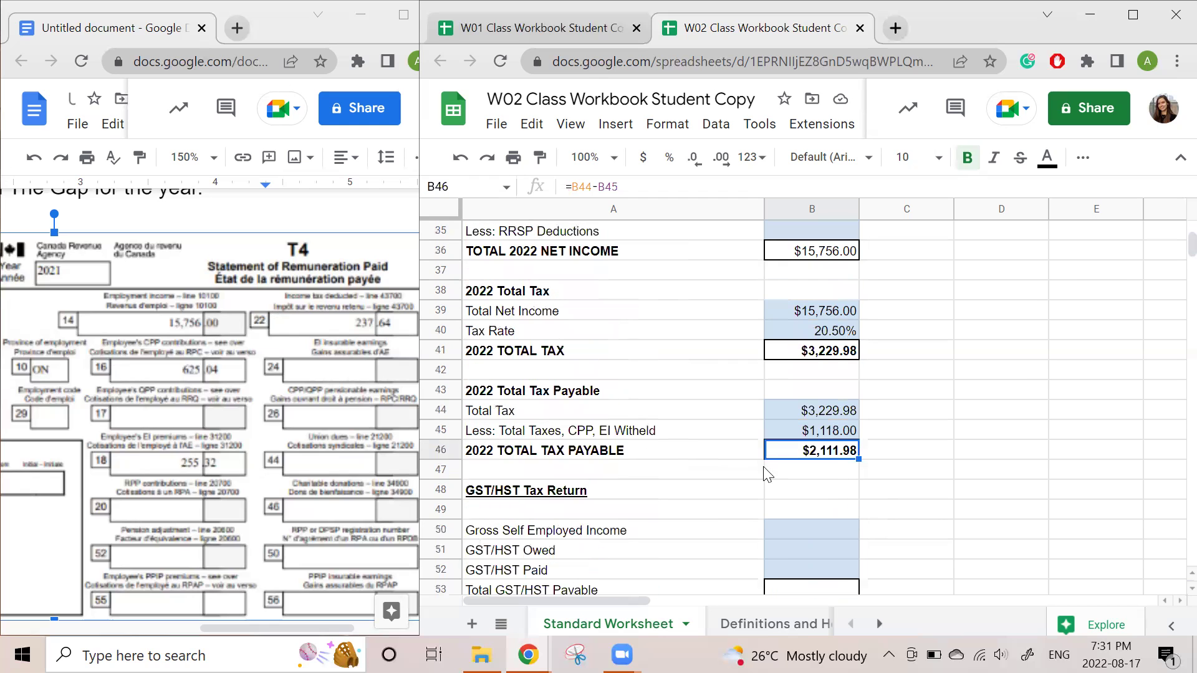